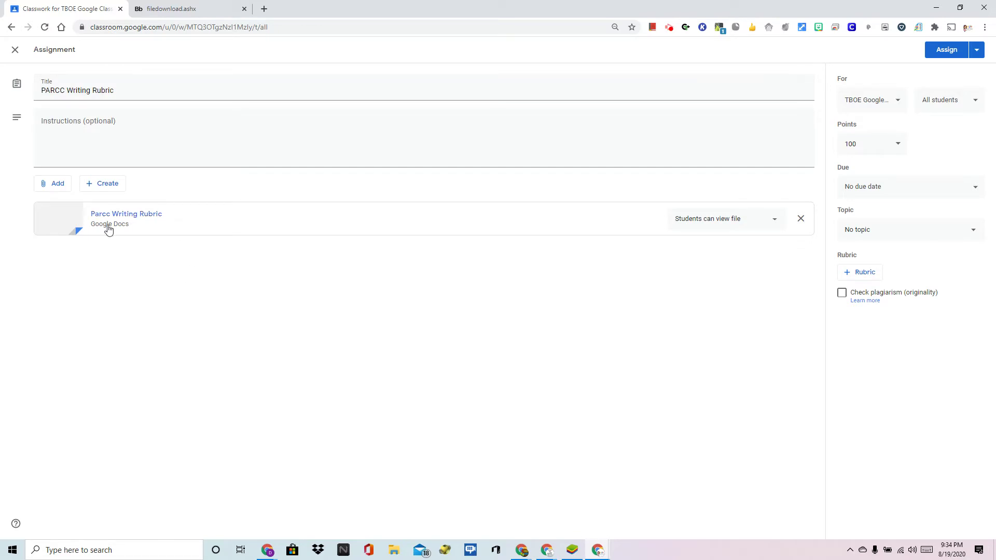
# Step: Set the attached Parcc Writing Rubric document to make a copy for each student, and start creating a new rubric for the assignment
pyautogui.click(693, 216)
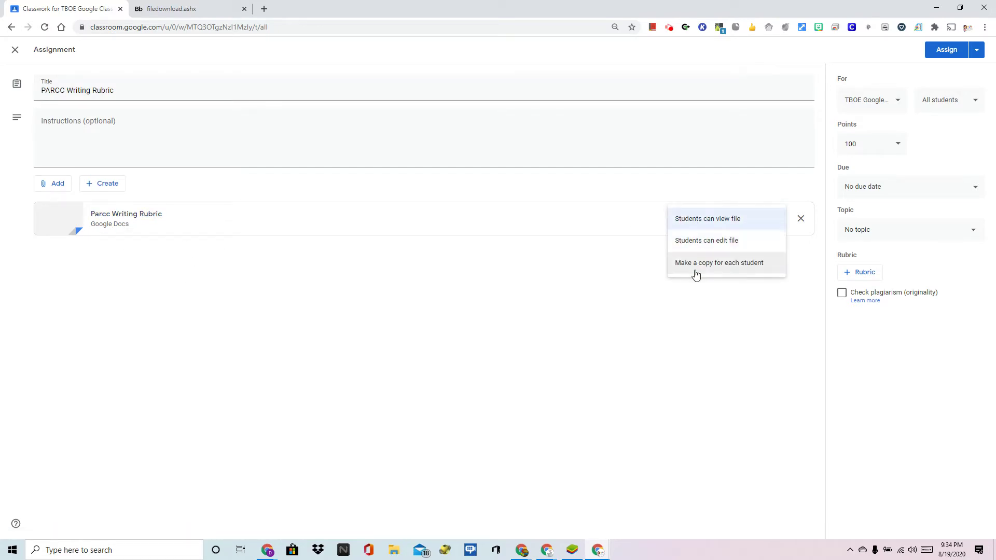
pyautogui.click(695, 269)
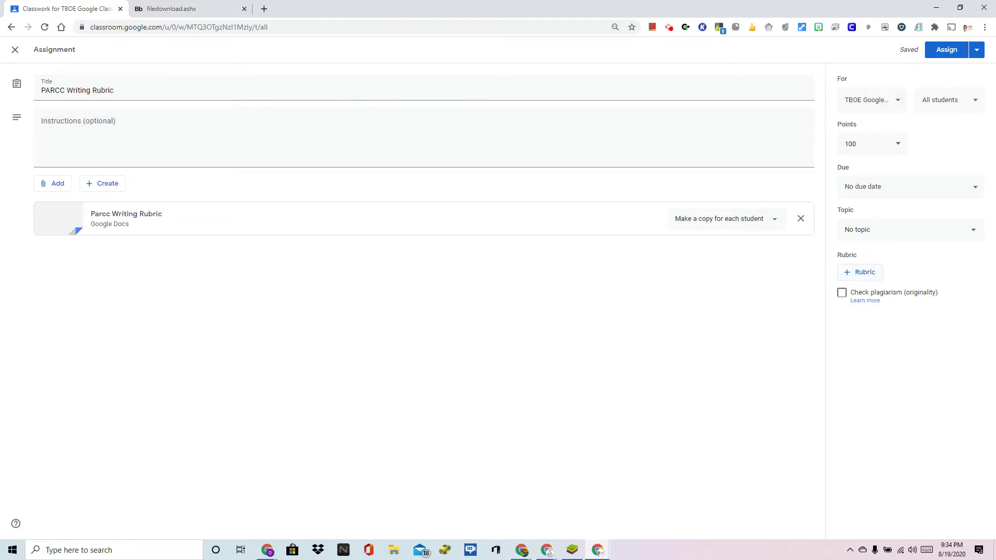
pyautogui.click(864, 272)
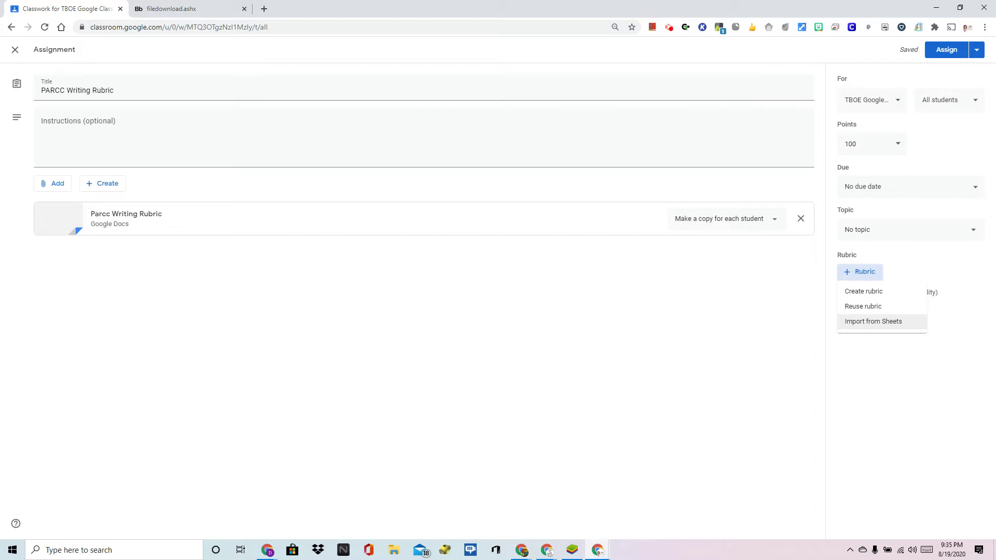
pyautogui.click(852, 291)
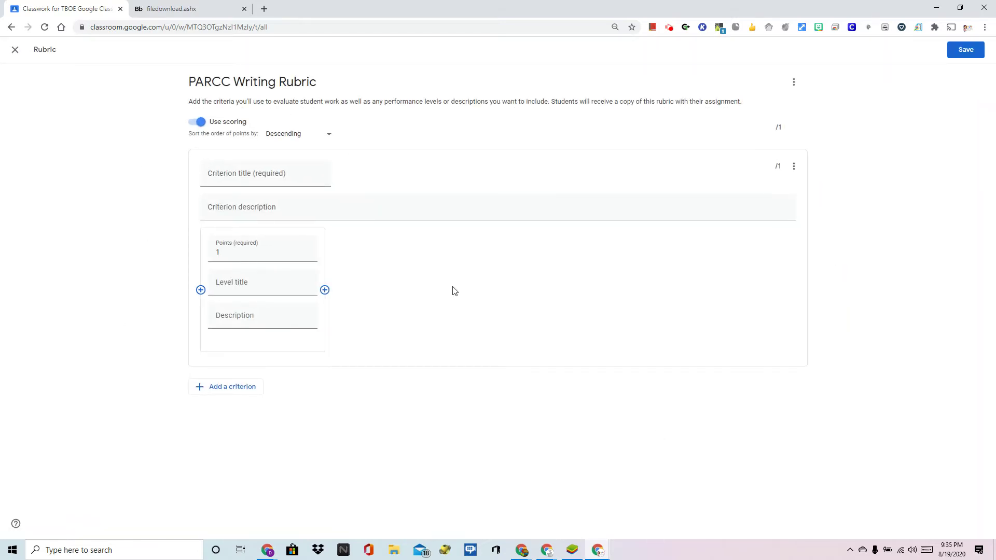
# Step: Paste "Reading Comprehension and Written Expression" as both the title and the description of the first criterion
pyautogui.click(215, 178)
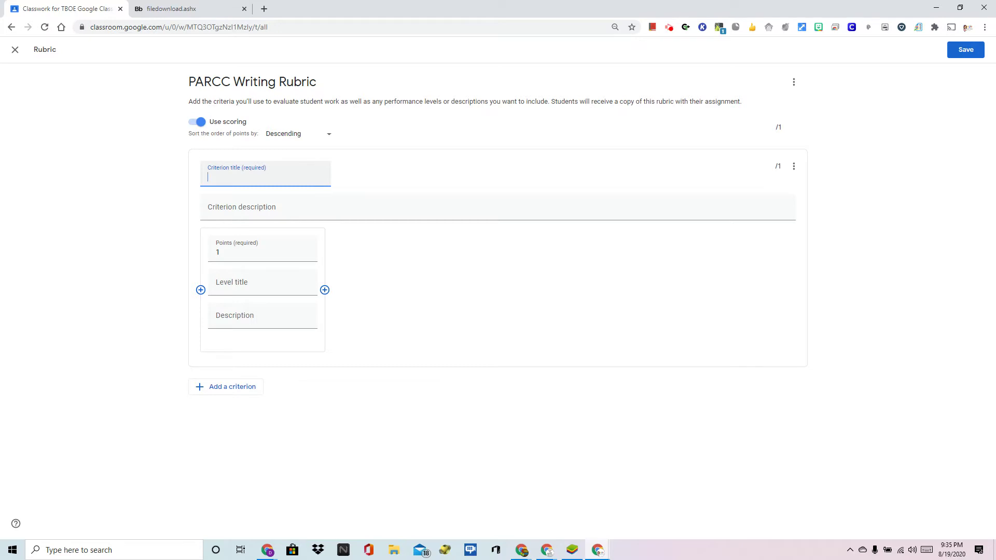
pyautogui.hotkey('ctrl', 'v')
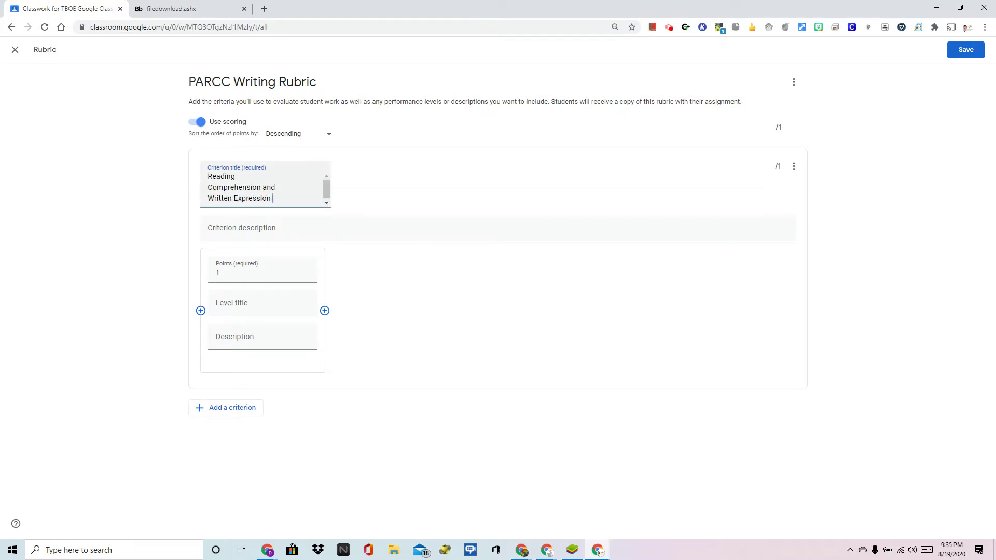
pyautogui.click(236, 230)
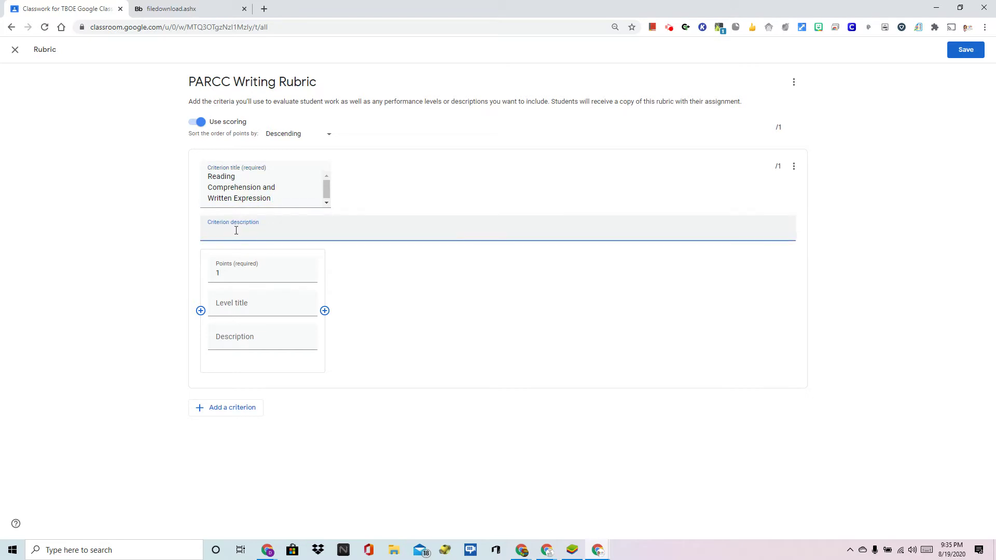
pyautogui.hotkey('ctrl', 'v')
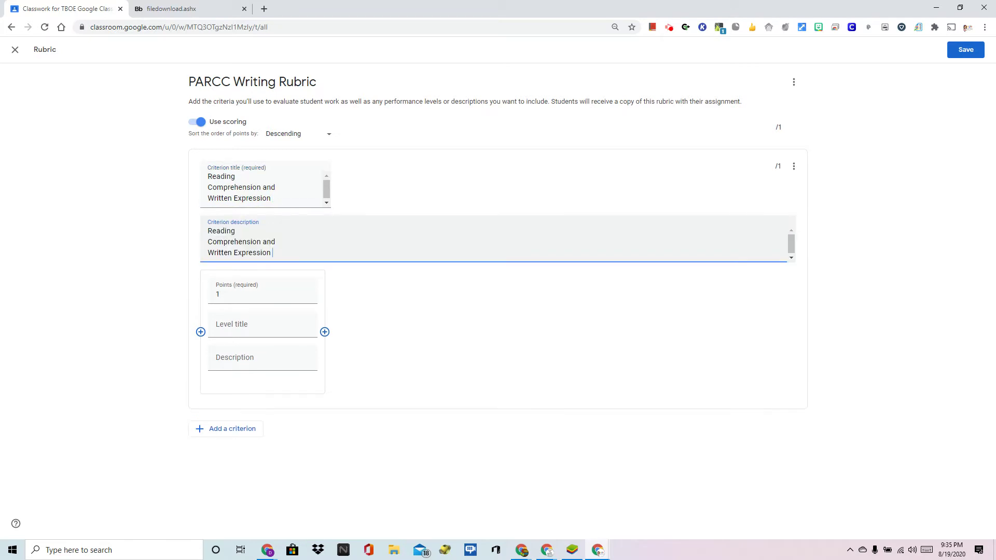
# Step: Copy the Score Point 4 reading comprehension text from the scoring rubric PDF into the first level's description and set that level to 4 points
pyautogui.click(194, 9)
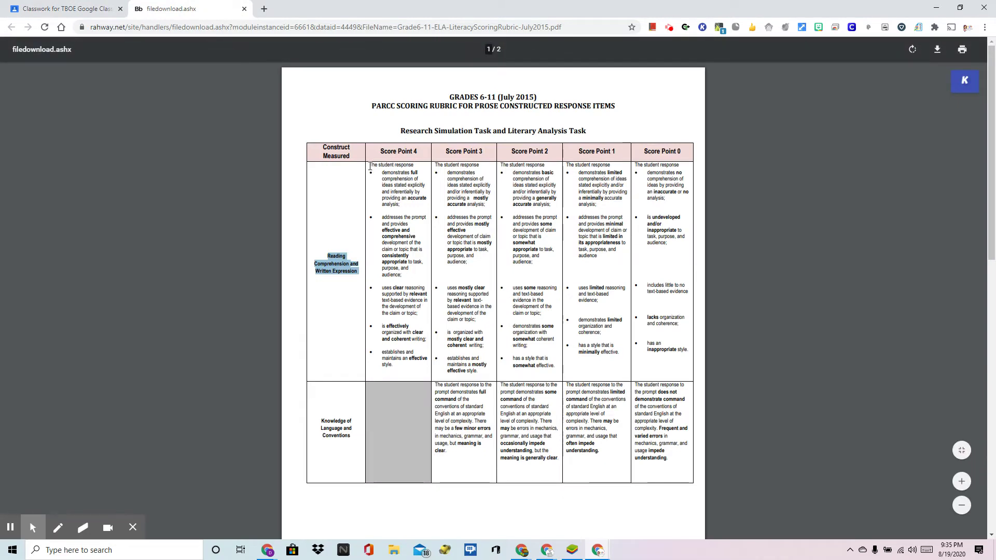
pyautogui.moveTo(369, 164); pyautogui.dragTo(398, 372)
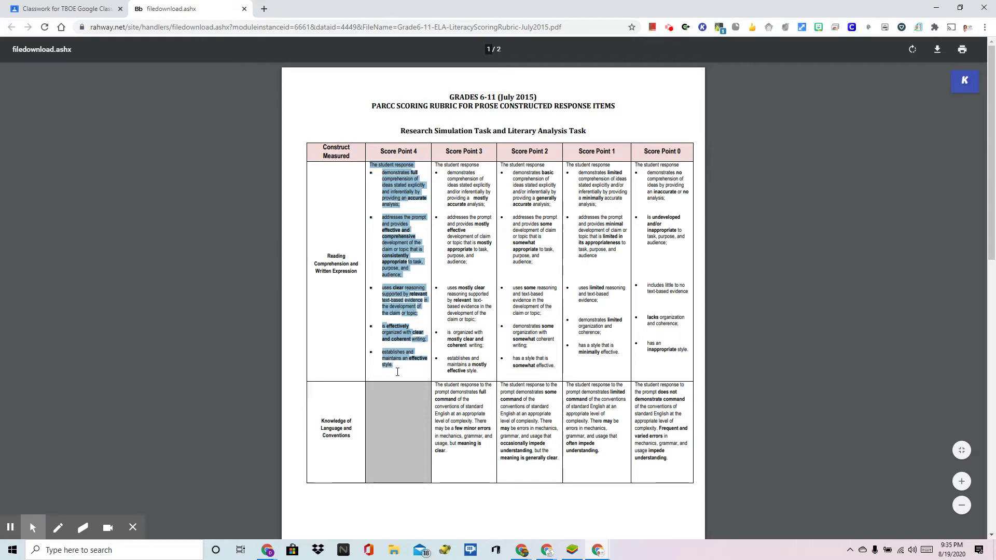
pyautogui.click(68, 9)
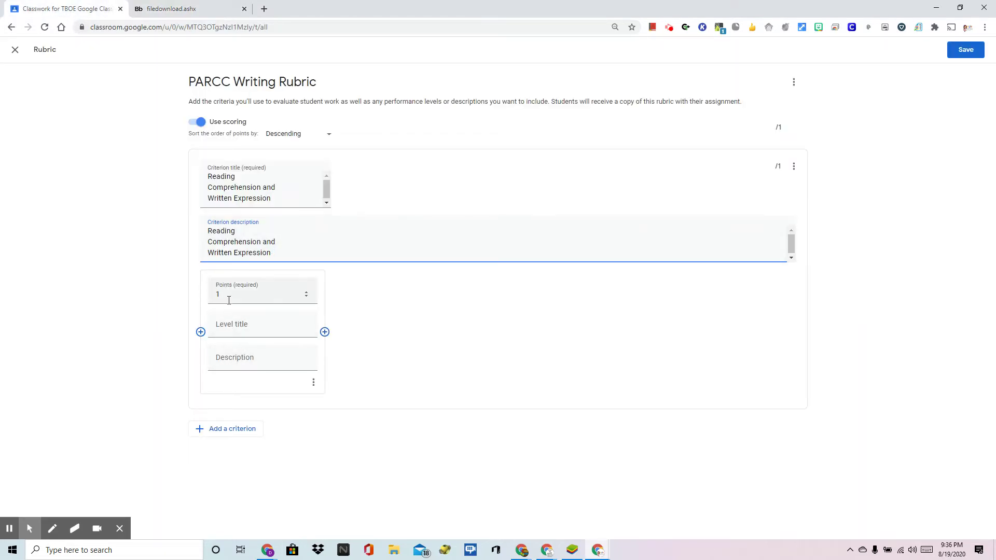
pyautogui.click(243, 296)
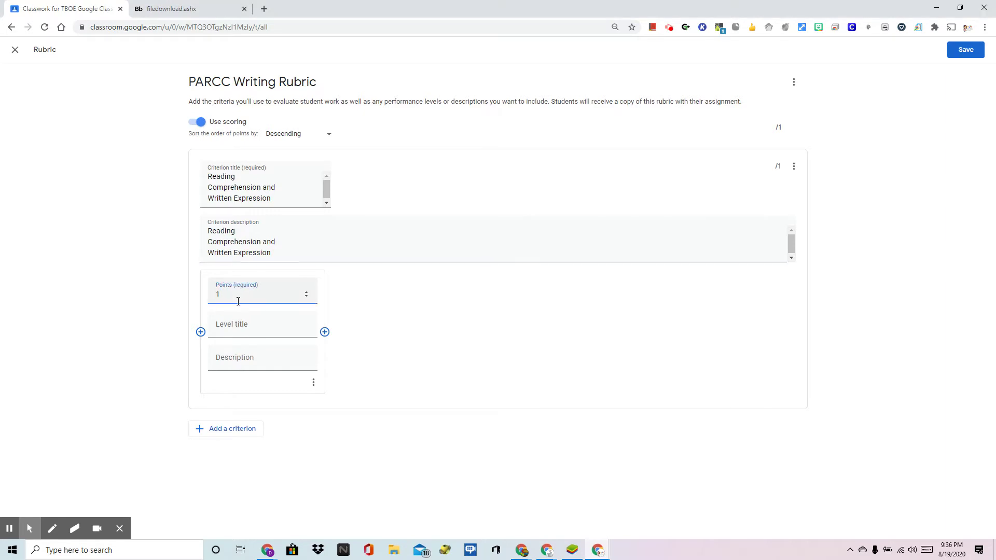
pyautogui.write('4')
pyautogui.click(228, 365)
pyautogui.hotkey('ctrl', 'v')
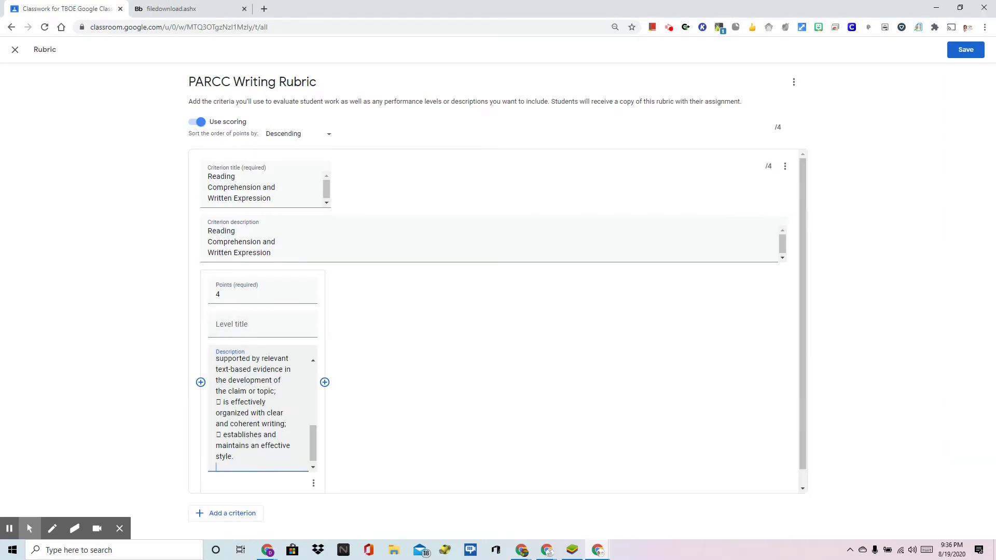
# Step: Copy the Score Point 3 reading comprehension text from the scoring rubric PDF, and title the rubric's 4-point level "4"
pyautogui.click(197, 9)
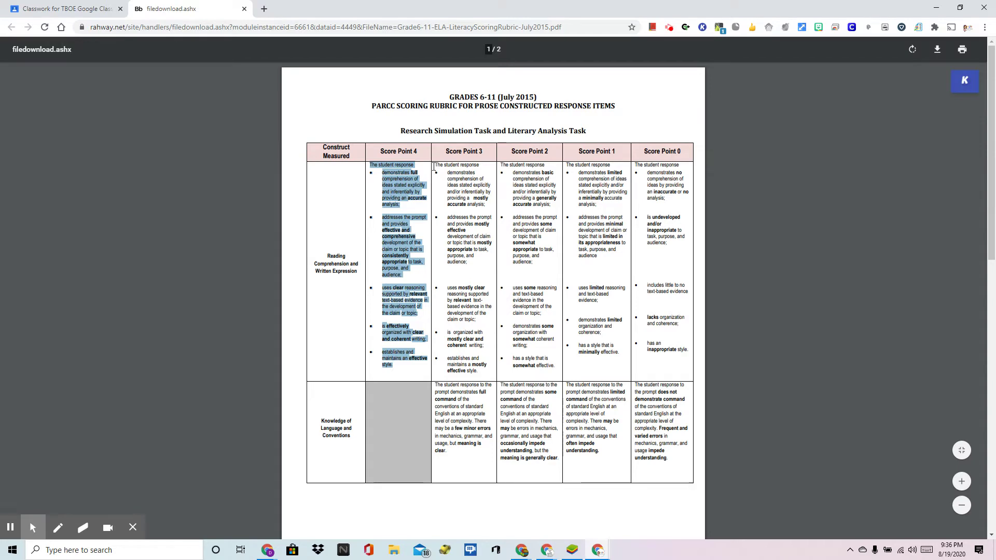
pyautogui.moveTo(435, 164); pyautogui.dragTo(479, 371)
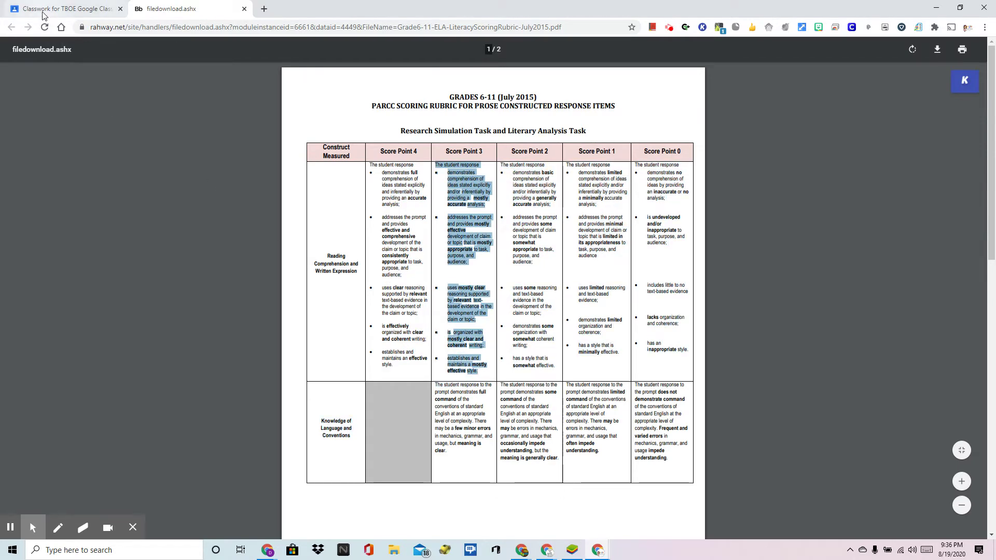
pyautogui.click(65, 8)
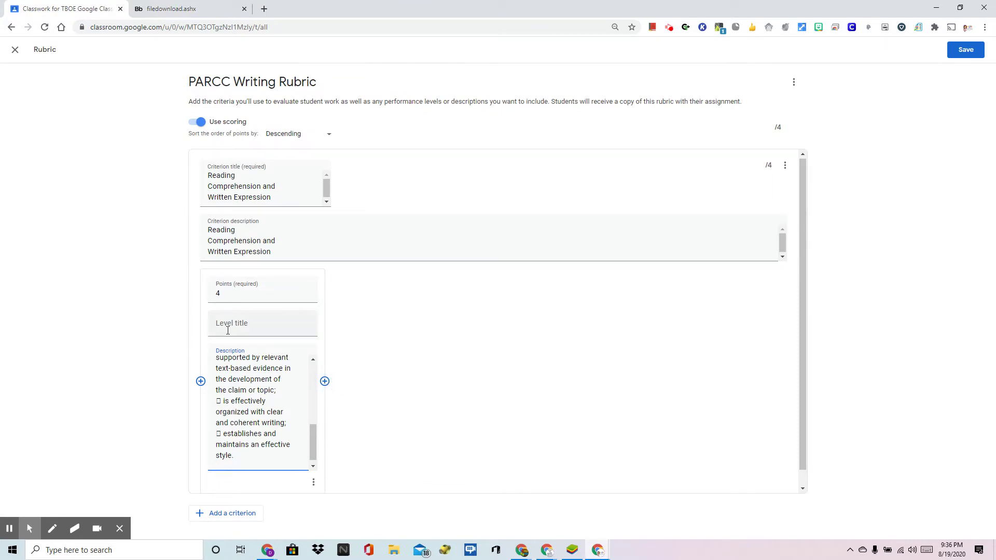
pyautogui.click(229, 327)
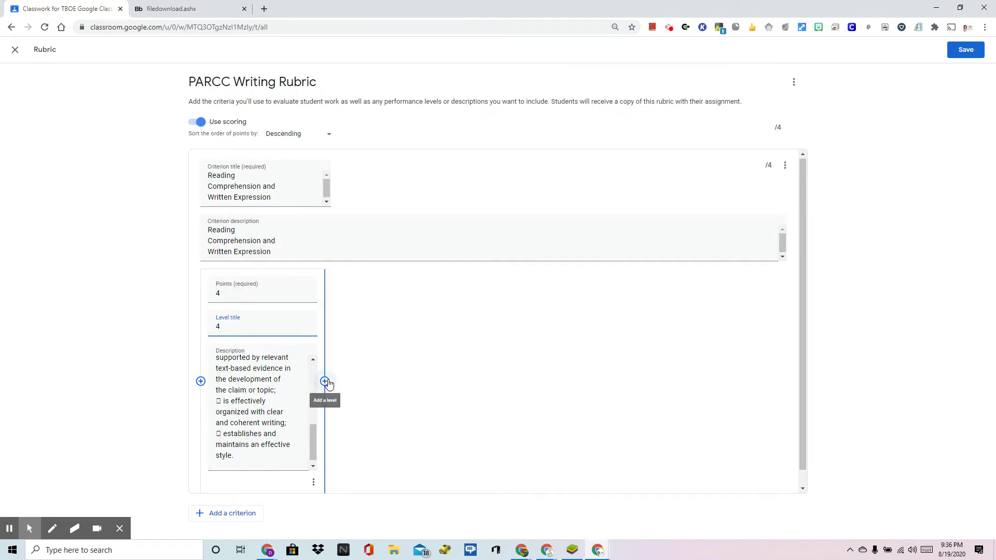
# Step: Add a level after the 4-point one with 3 points, the title "3" and the copied Score Point 3 text as description
pyautogui.click(325, 383)
pyautogui.click(326, 383)
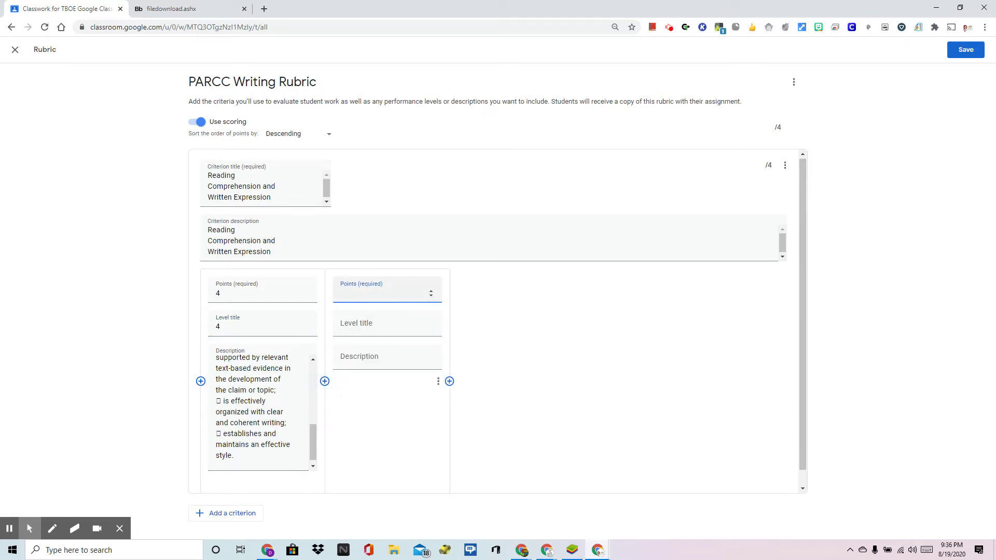
pyautogui.write('3')
pyautogui.click(346, 327)
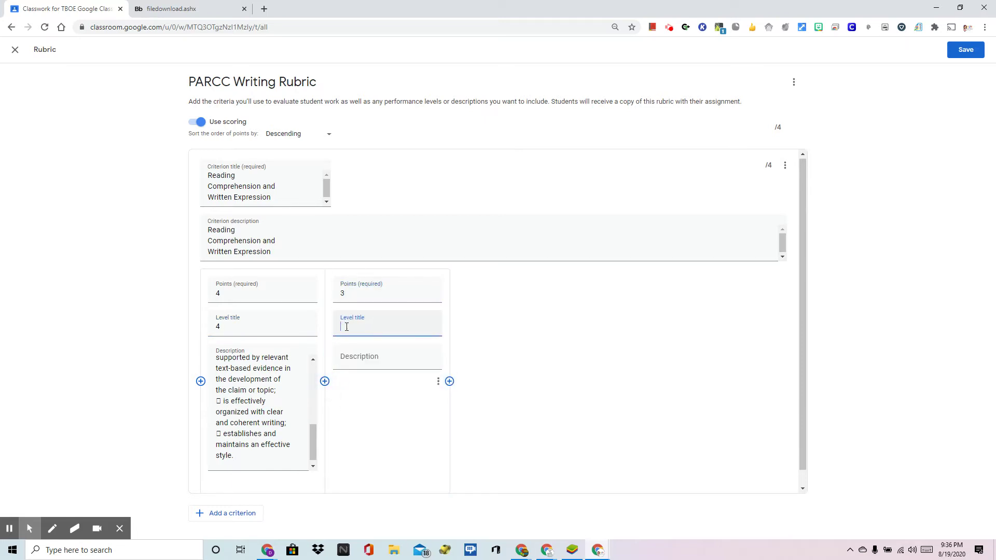
pyautogui.click(349, 358)
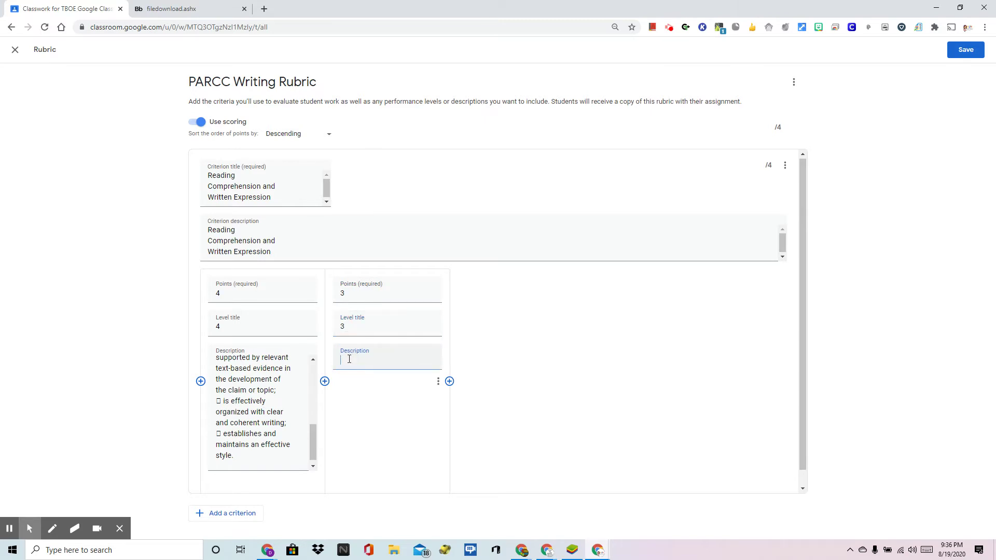
pyautogui.hotkey('ctrl', 'v')
# Step: Add a level with 2 points and title "2", using the Score Point 2 reading comprehension text from the PDF as its description
pyautogui.click(197, 9)
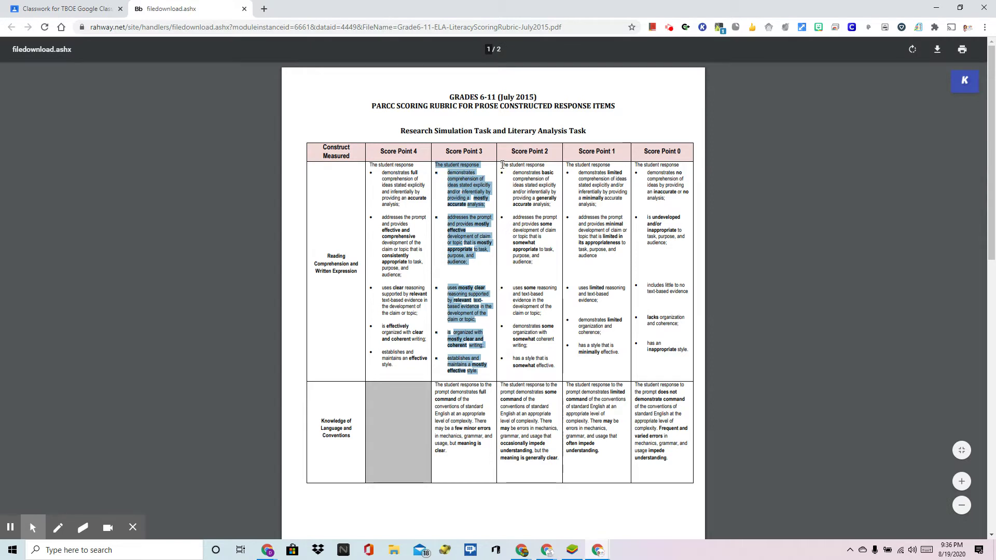
pyautogui.moveTo(501, 165); pyautogui.dragTo(558, 367)
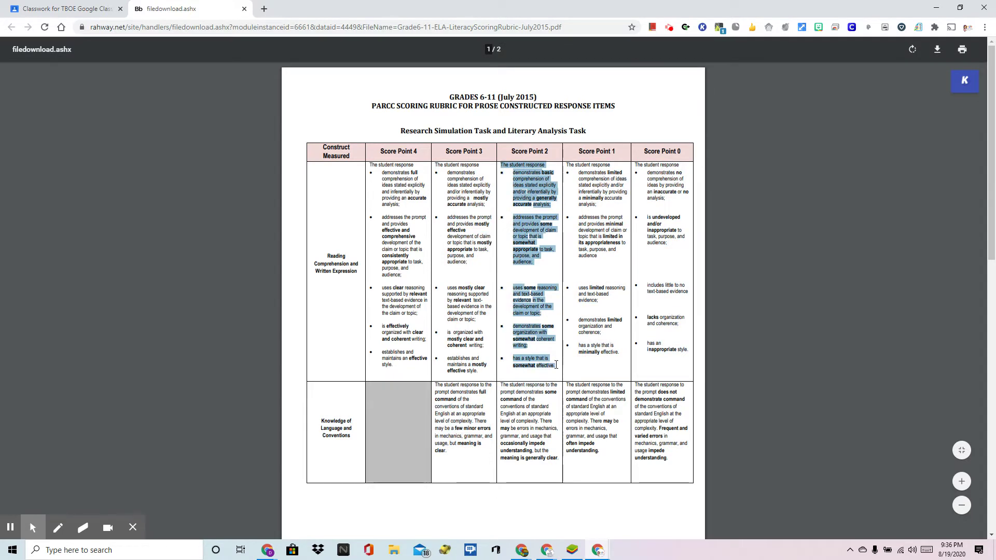
pyautogui.click(104, 8)
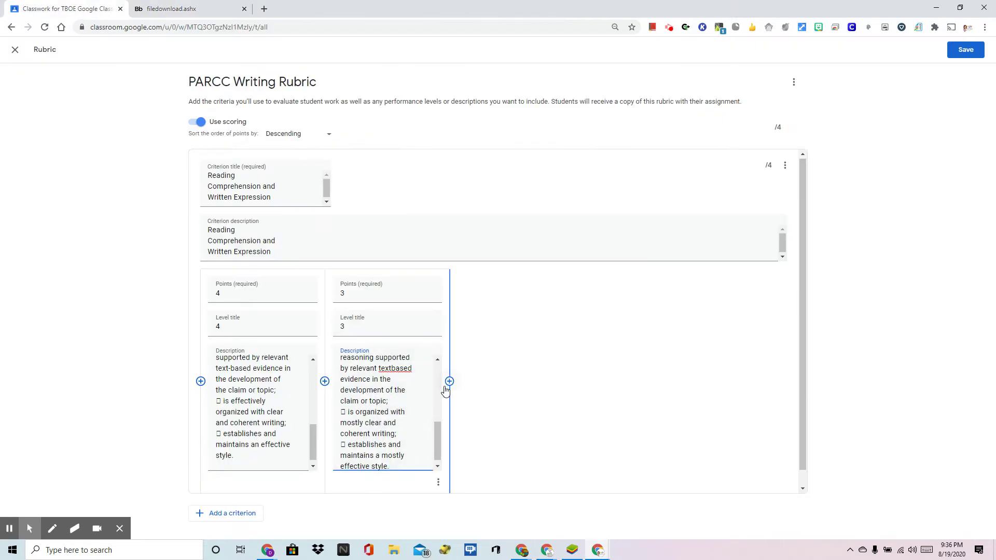
pyautogui.click(449, 381)
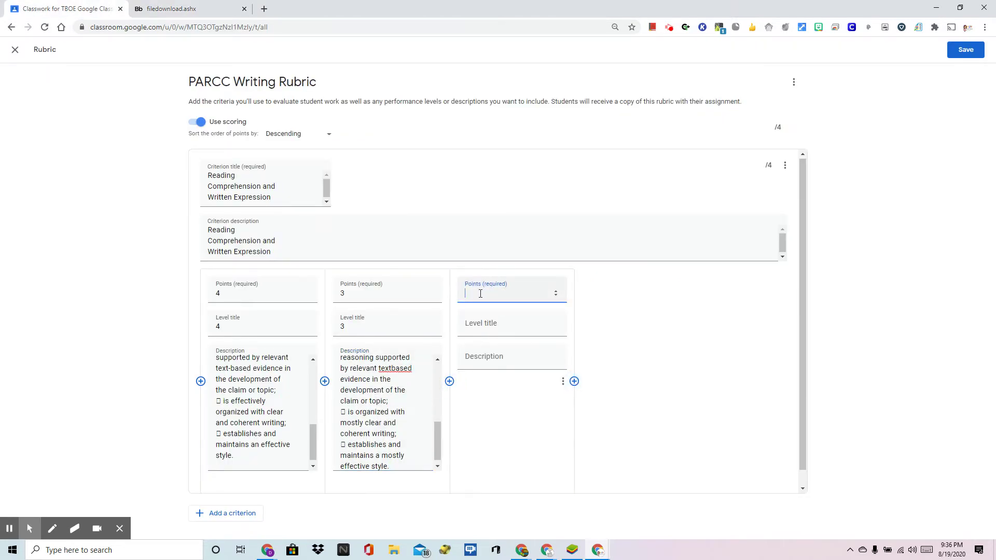
pyautogui.write('2')
pyautogui.click(484, 322)
pyautogui.write('2')
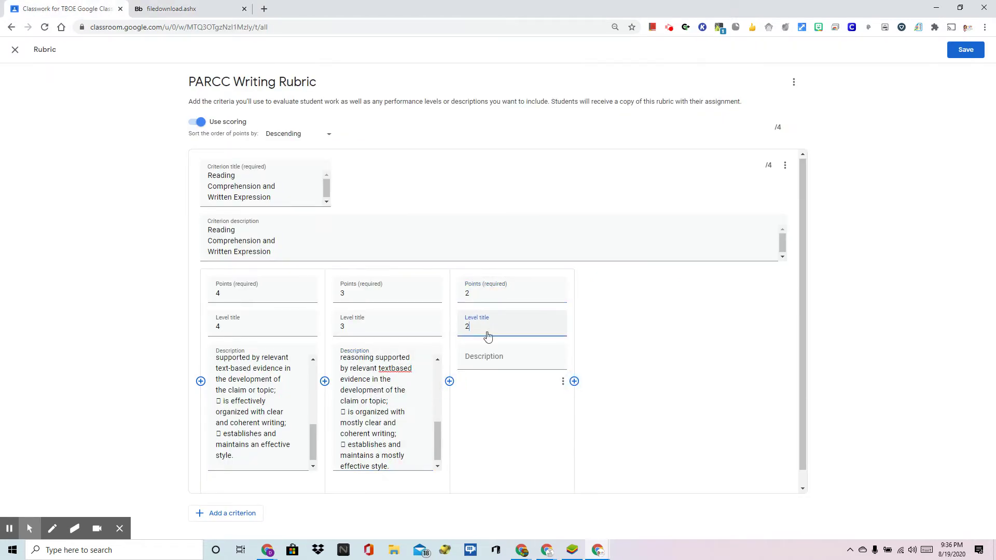
pyautogui.click(485, 356)
pyautogui.hotkey('ctrl', 'v')
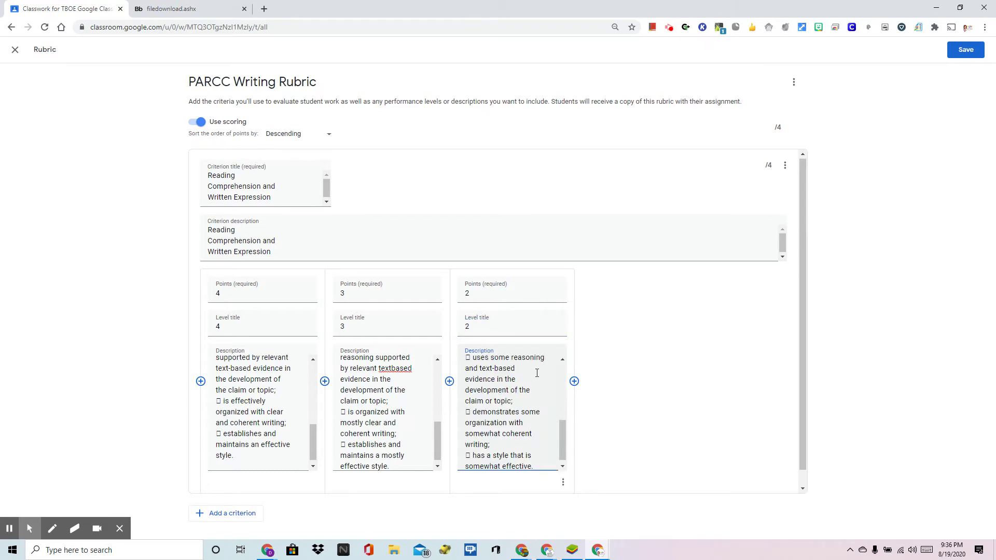
# Step: Add a level with 1 point and title "1", using the Score Point 1 reading comprehension text from the PDF as its description
pyautogui.click(574, 381)
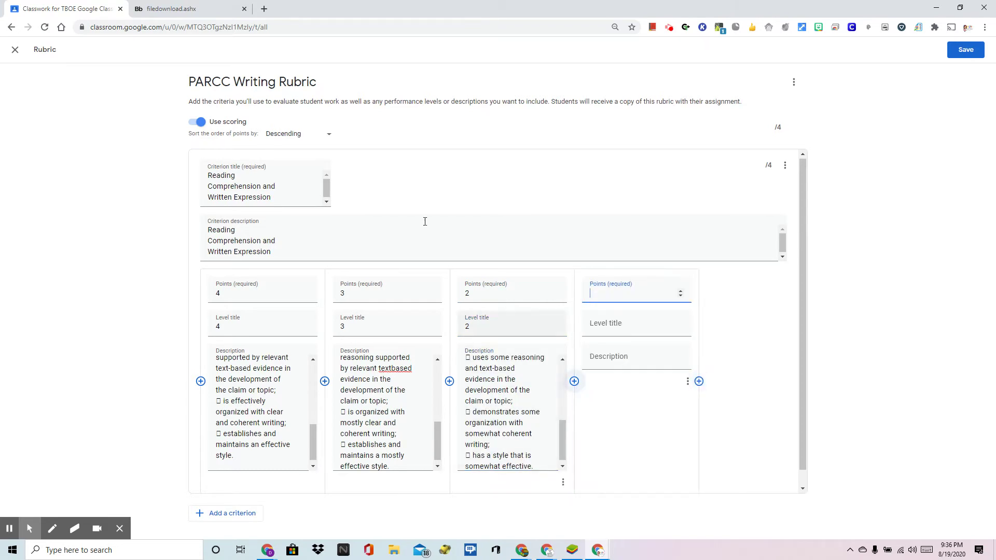
pyautogui.click(173, 11)
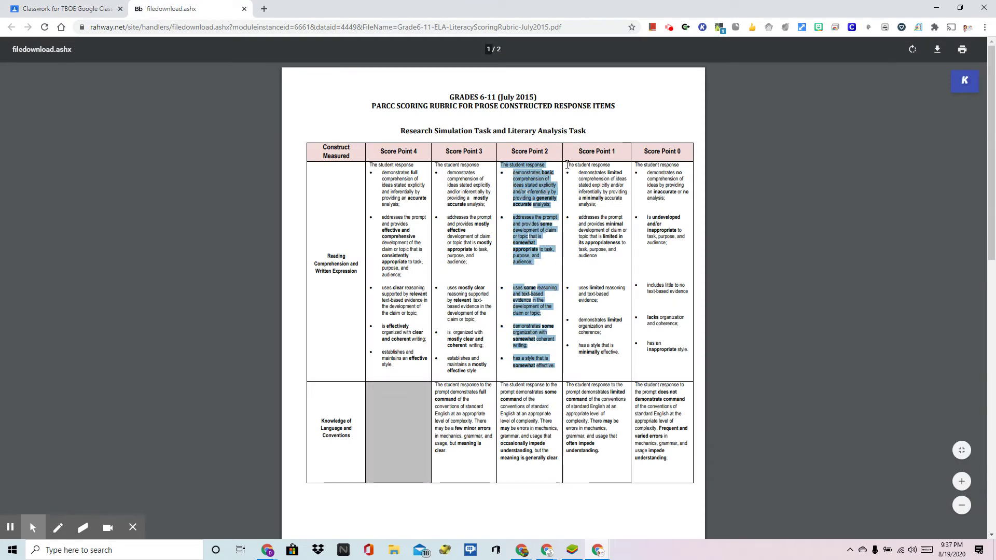
pyautogui.moveTo(568, 165); pyautogui.dragTo(618, 355)
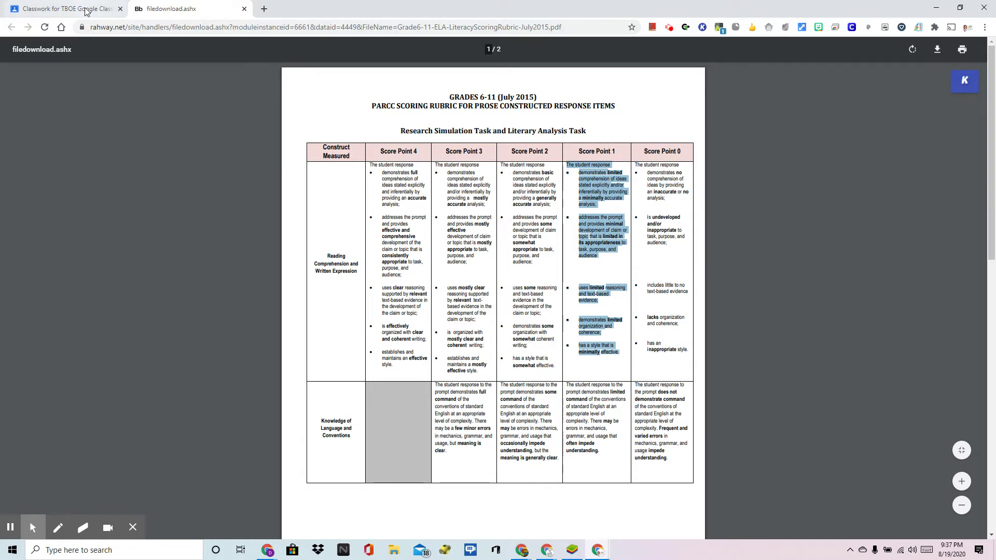
pyautogui.click(67, 8)
pyautogui.write('1')
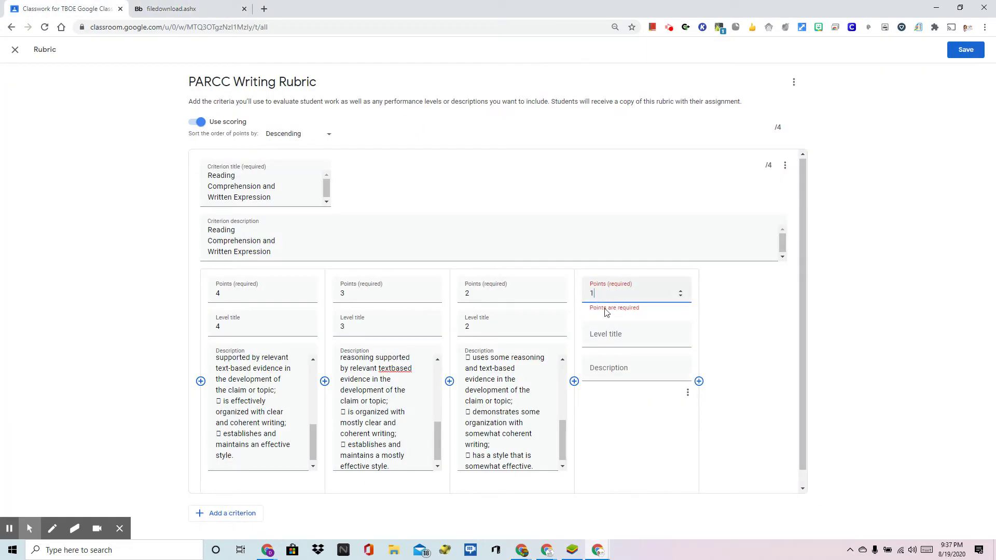
pyautogui.click(603, 324)
pyautogui.write('1')
pyautogui.click(602, 358)
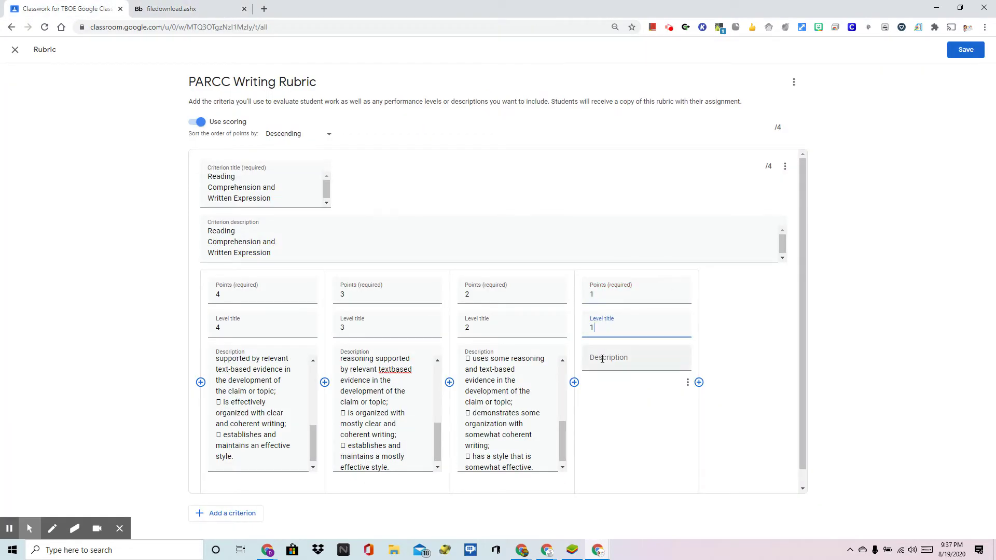
pyautogui.hotkey('ctrl', 'v')
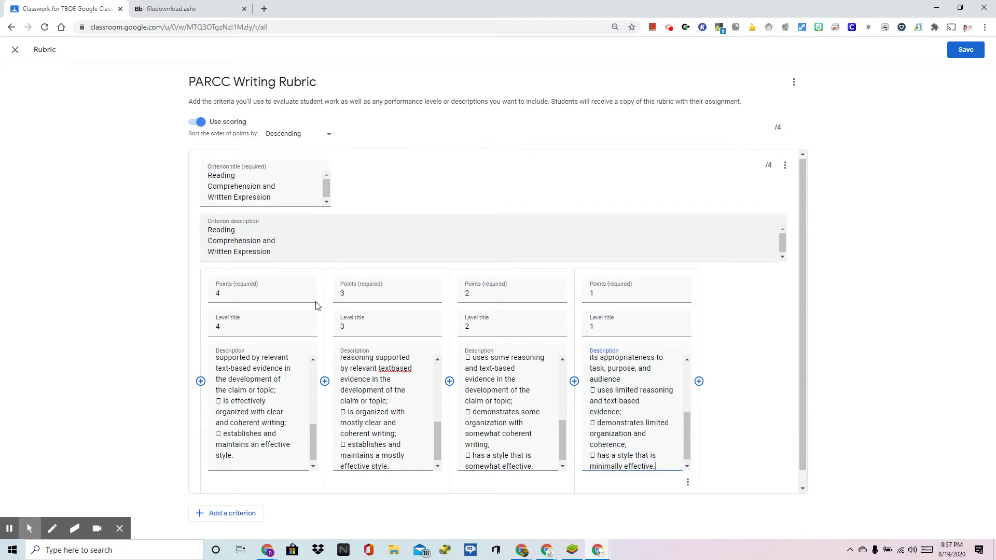
pyautogui.scroll(-1, 562, 458)
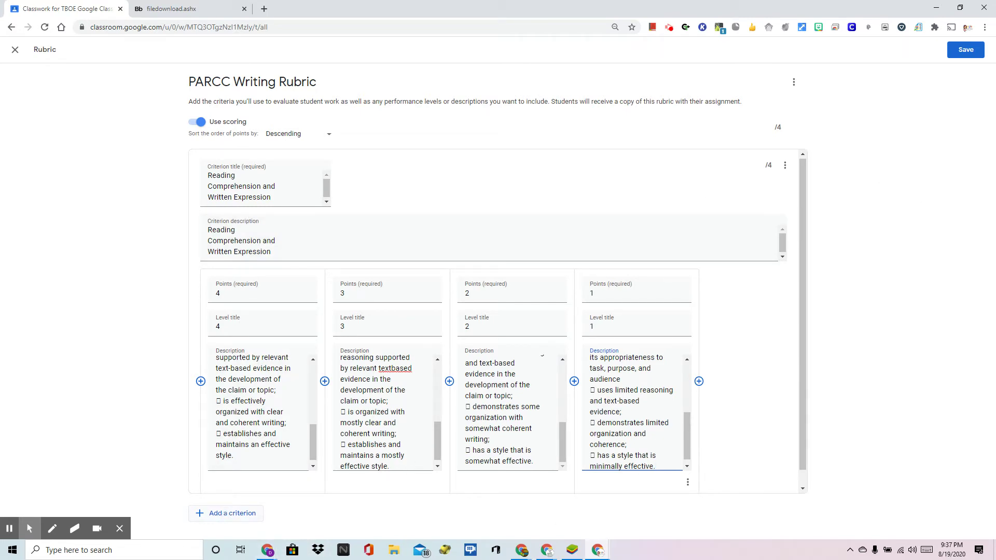
pyautogui.click(233, 512)
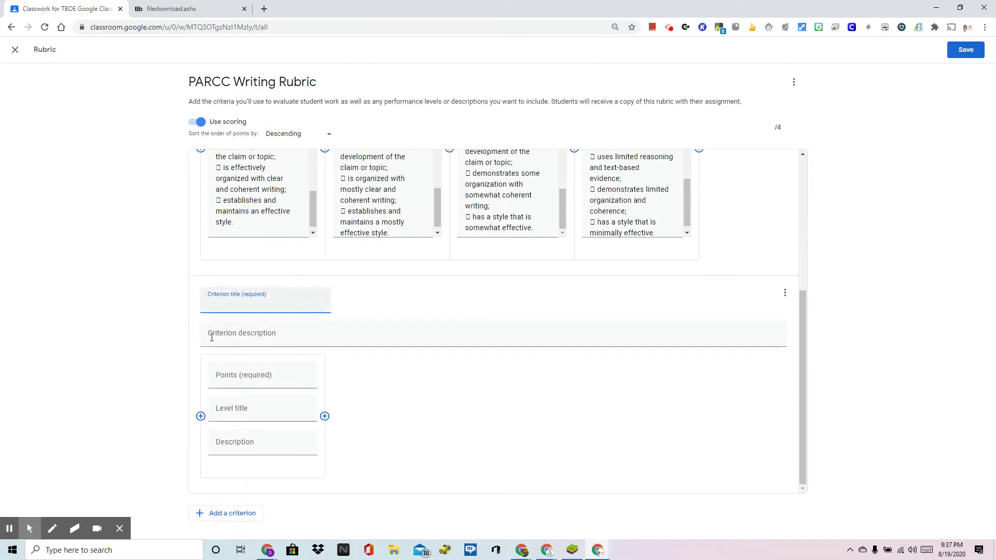
pyautogui.click(165, 15)
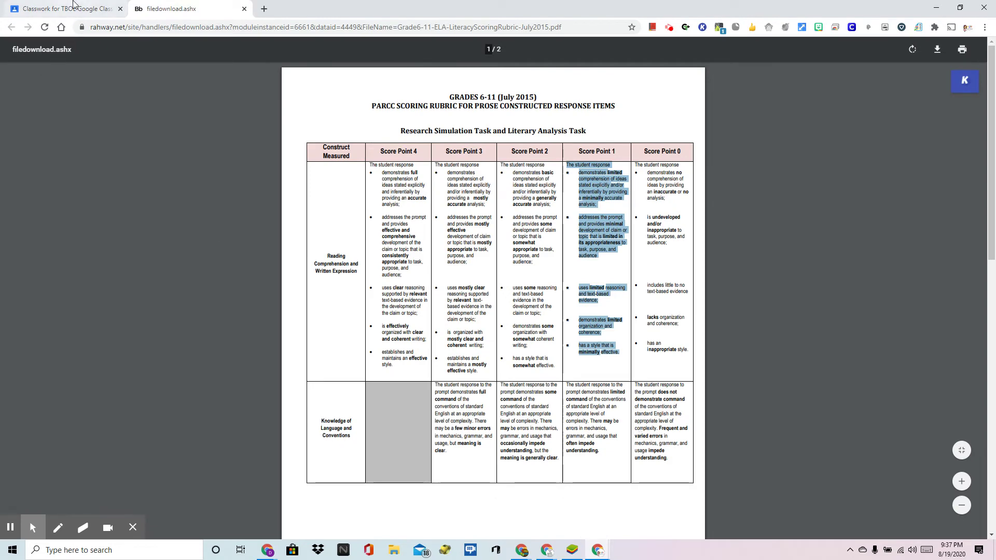
pyautogui.click(73, 9)
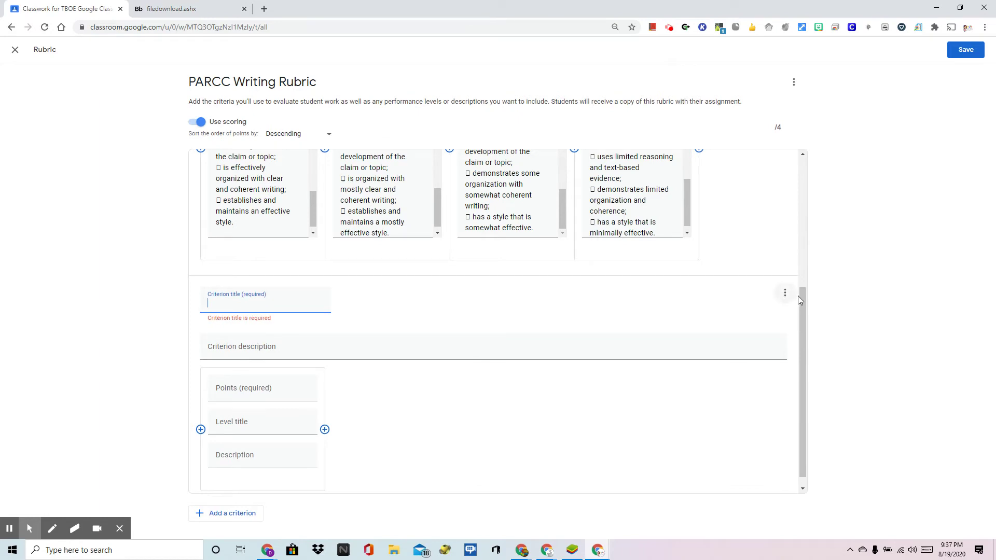
pyautogui.scroll(5, 778, 298)
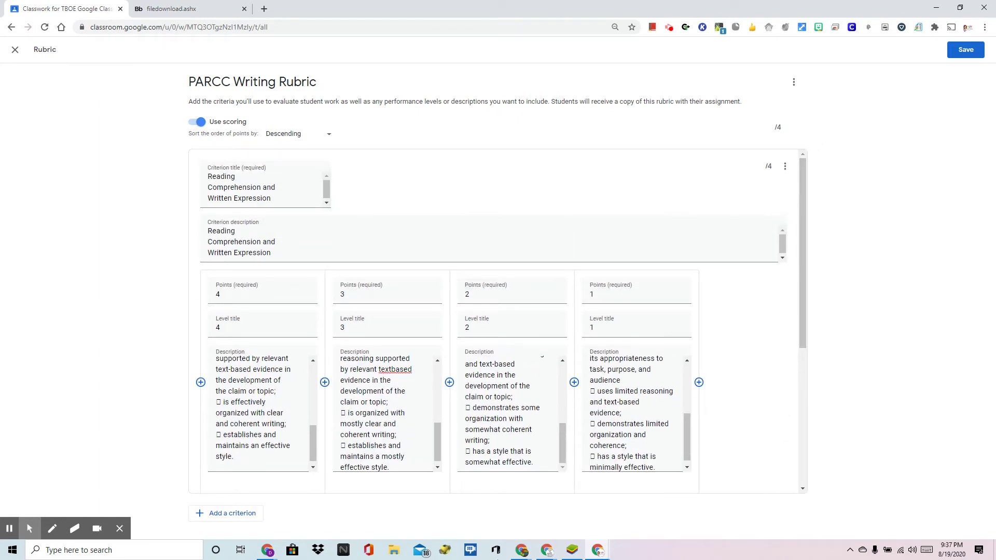
pyautogui.moveTo(597, 549)
pyautogui.scroll(-5, 764, 342)
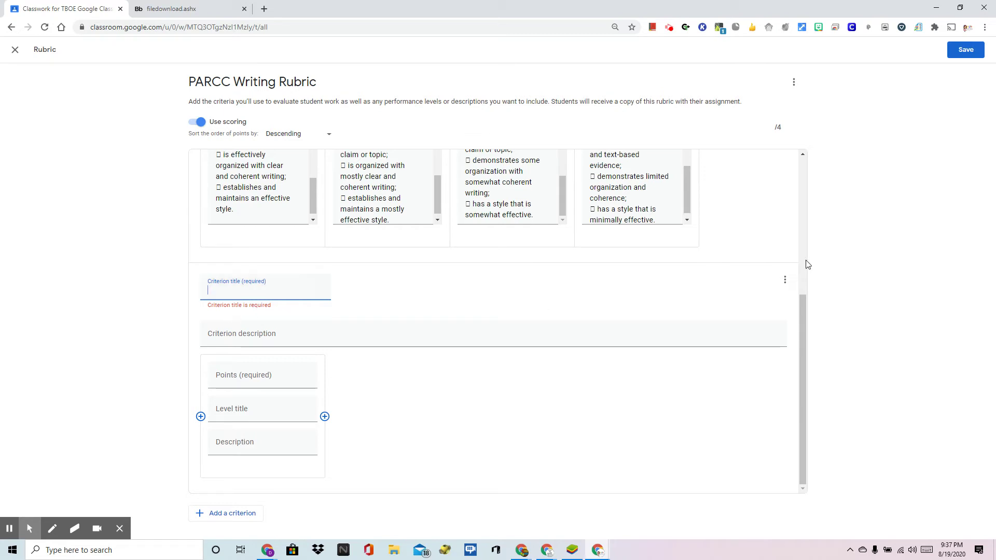
pyautogui.click(783, 281)
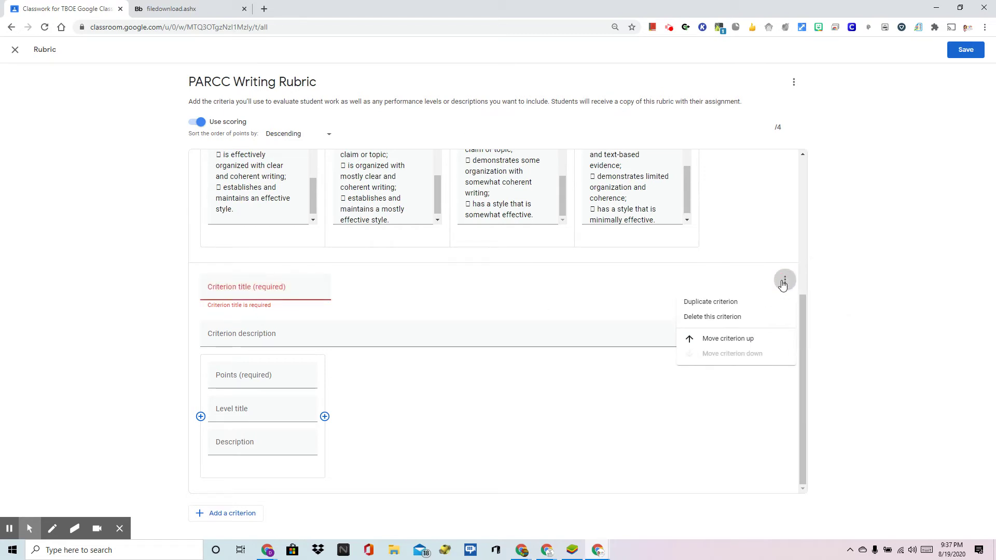
pyautogui.click(714, 316)
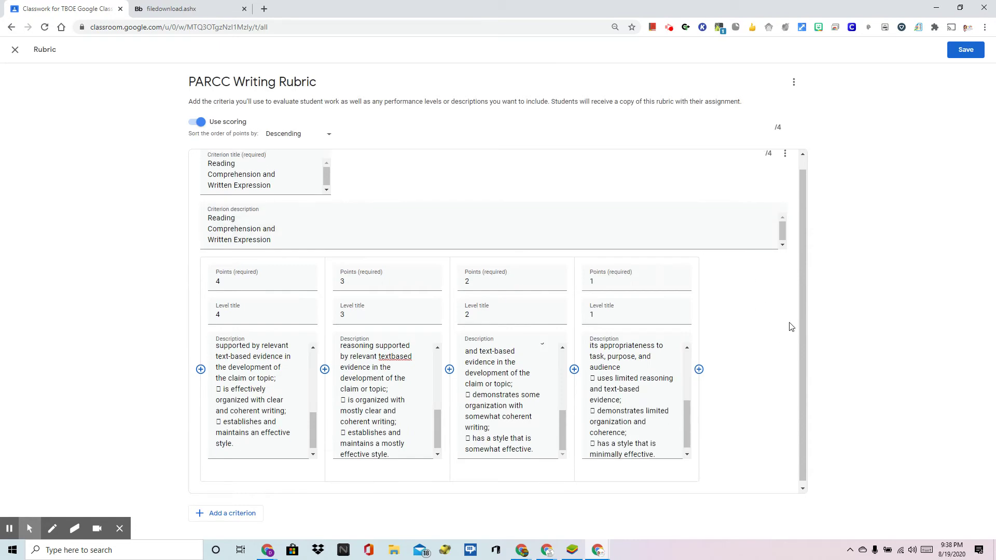
# Step: Save the rubric with its Reading Comprehension and Written Expression criterion to the assignment
pyautogui.scroll(1, 788, 325)
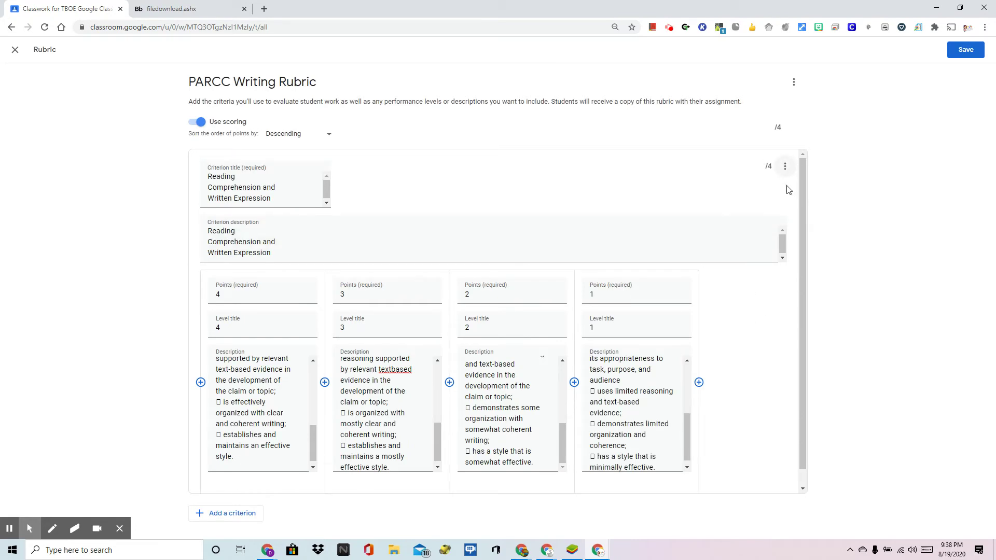
pyautogui.click(793, 82)
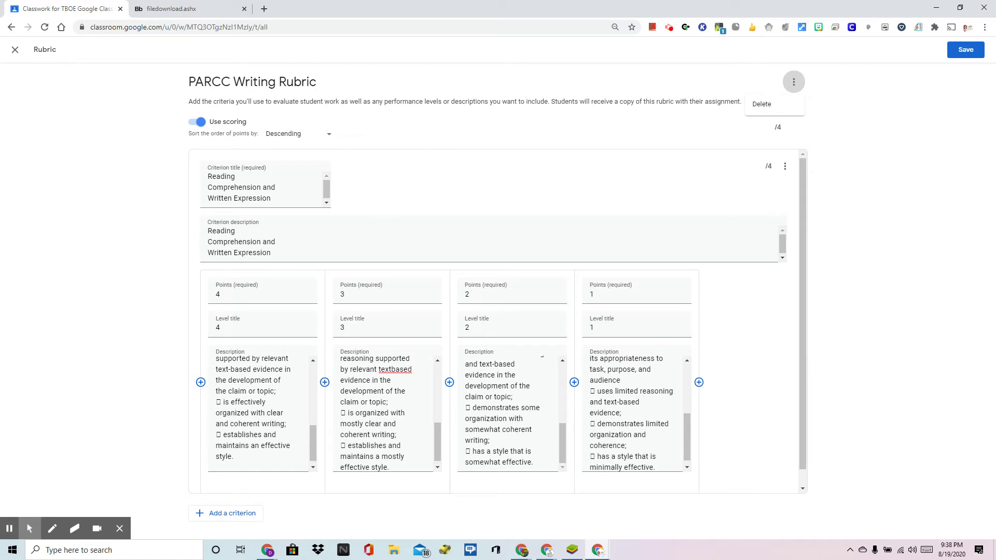
pyautogui.click(888, 131)
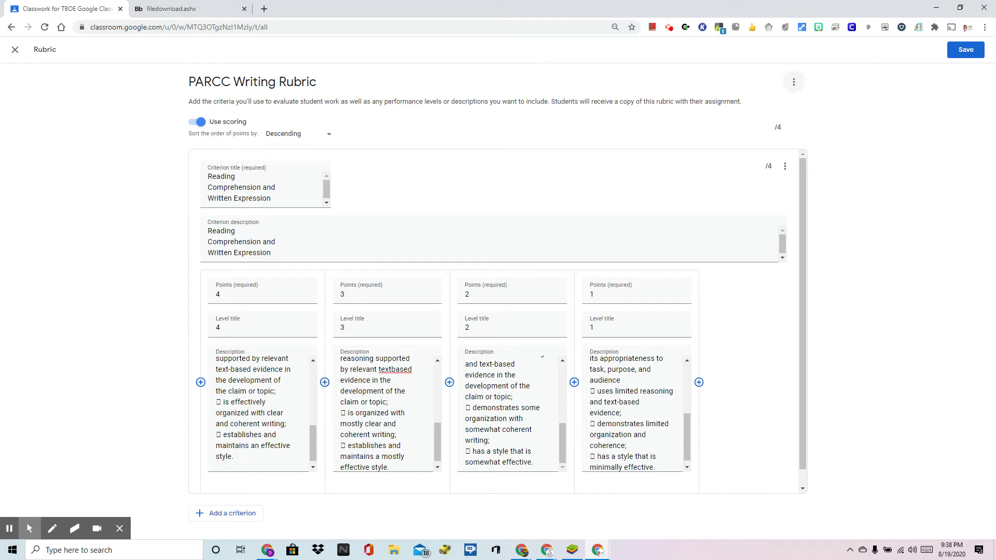
pyautogui.click(957, 57)
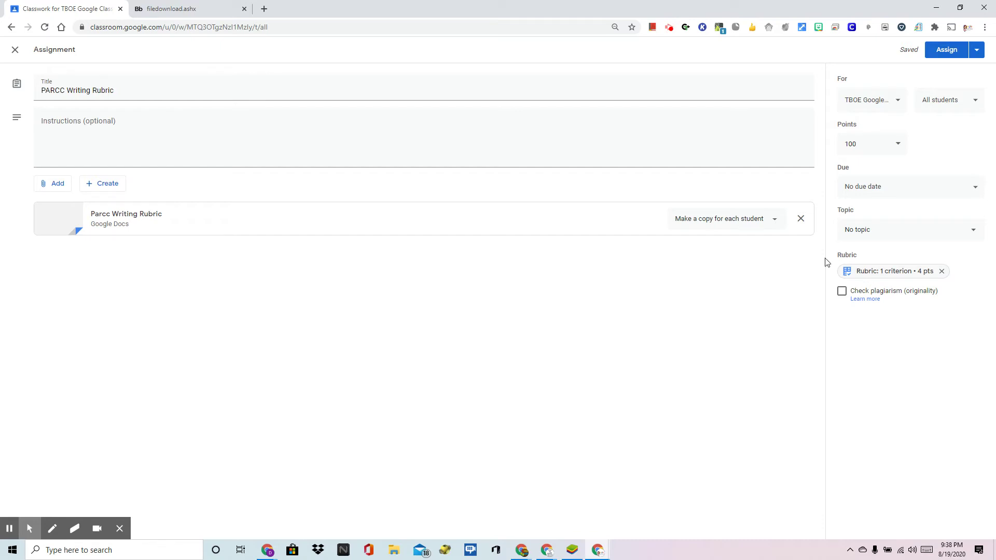
# Step: Review the rubric attached to the assignment, and assign PARCC Writing Rubric to all students
pyautogui.click(897, 275)
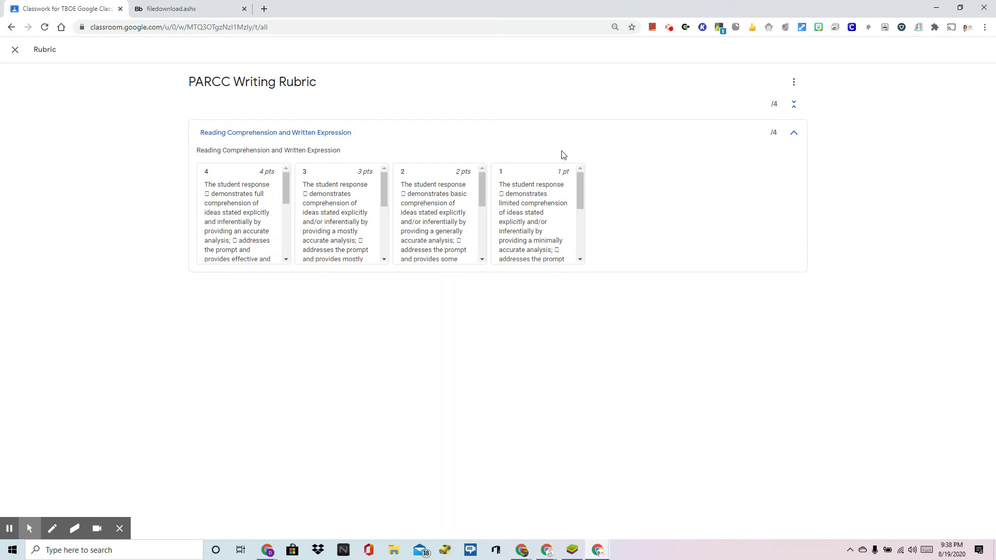
pyautogui.click(14, 49)
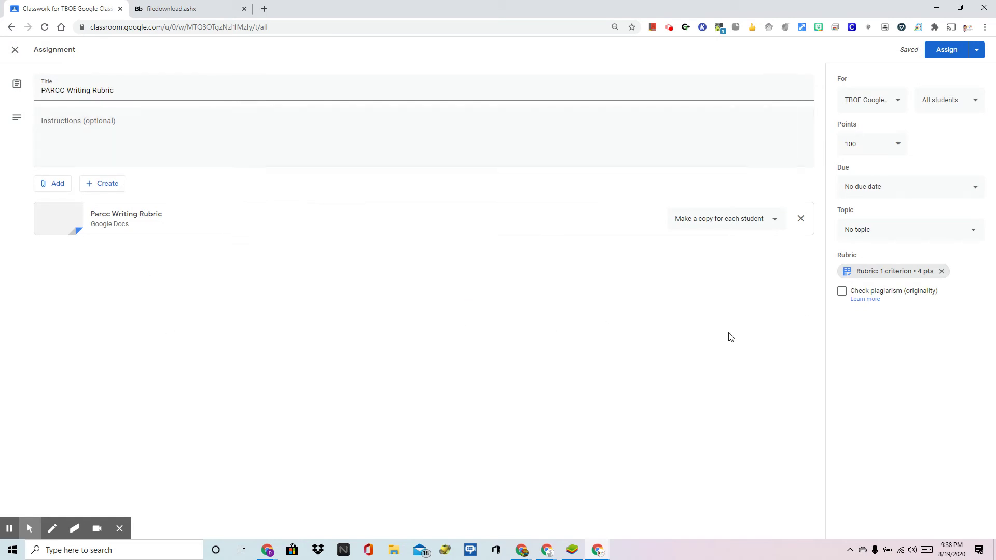
pyautogui.click(946, 49)
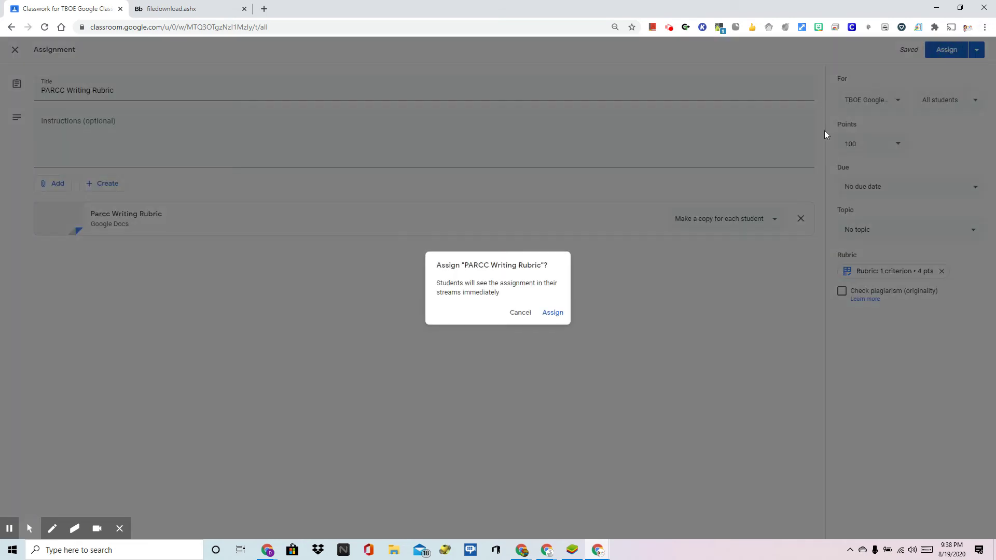
pyautogui.click(552, 312)
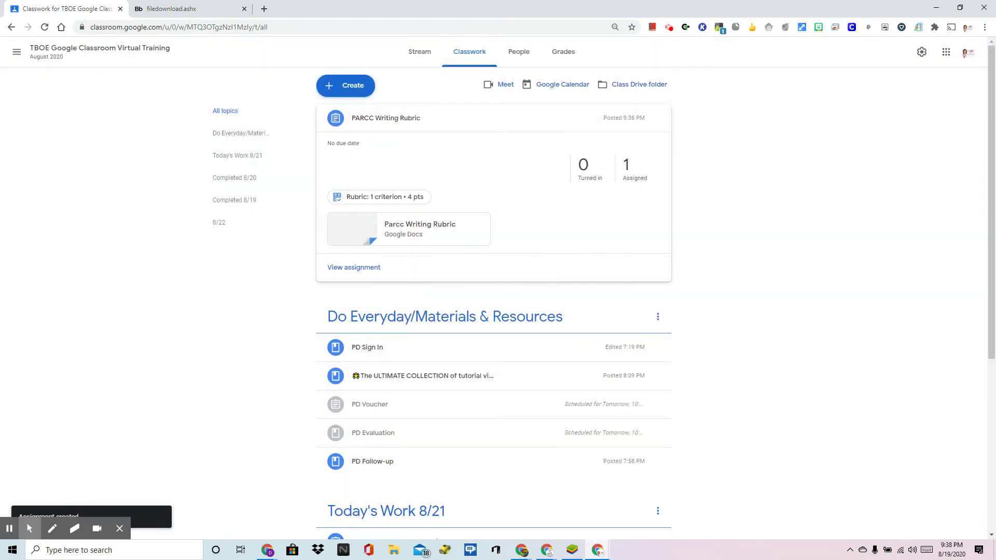
# Step: Open Google Classroom in the demo student's Chrome profile and maximize its window
pyautogui.click(960, 7)
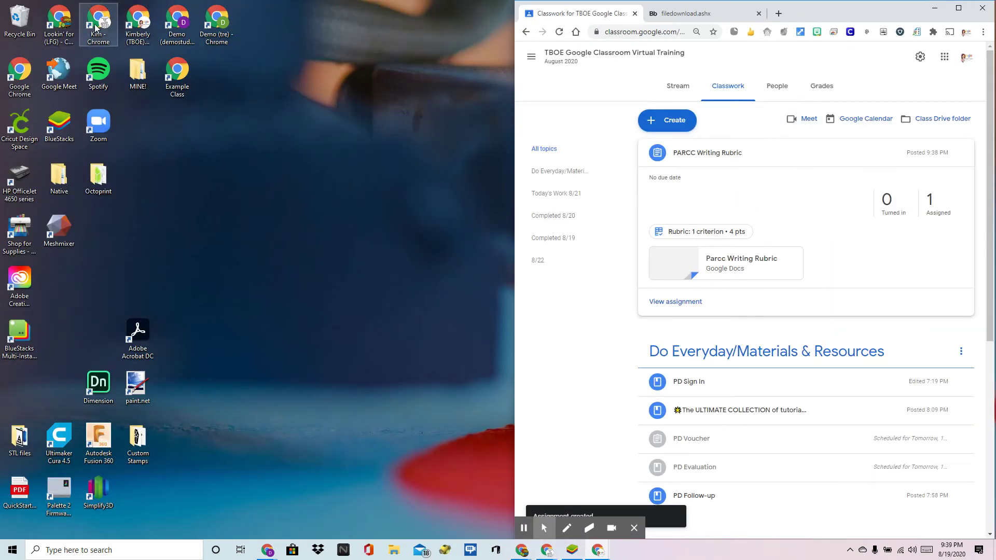
pyautogui.doubleClick(169, 27)
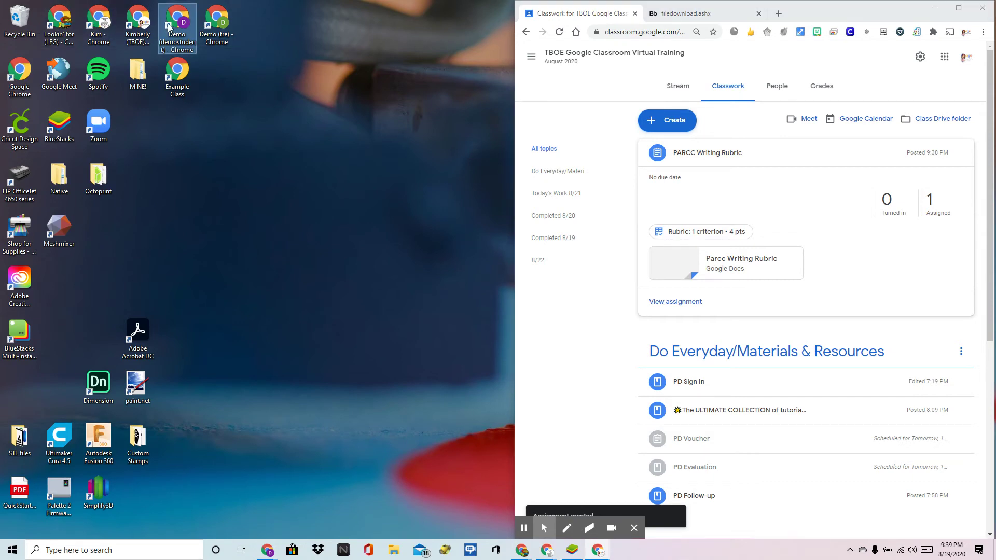
pyautogui.moveTo(744, 16); pyautogui.dragTo(259, 17)
pyautogui.click(166, 265)
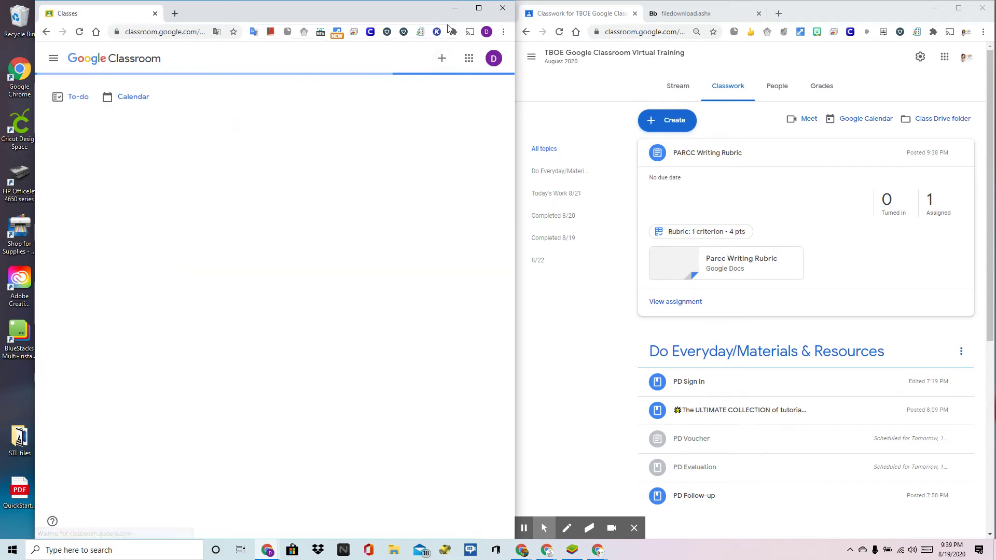
pyautogui.click(477, 9)
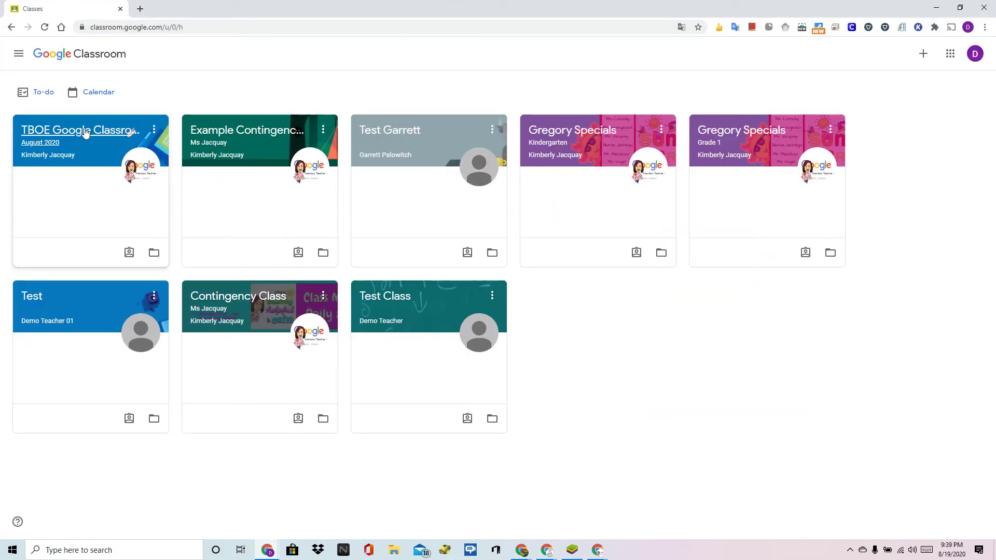
# Step: Open the PARCC Writing Rubric assignment from the classwork of the TBOE Google Classroom Virtual Training class
pyautogui.click(87, 131)
pyautogui.click(491, 56)
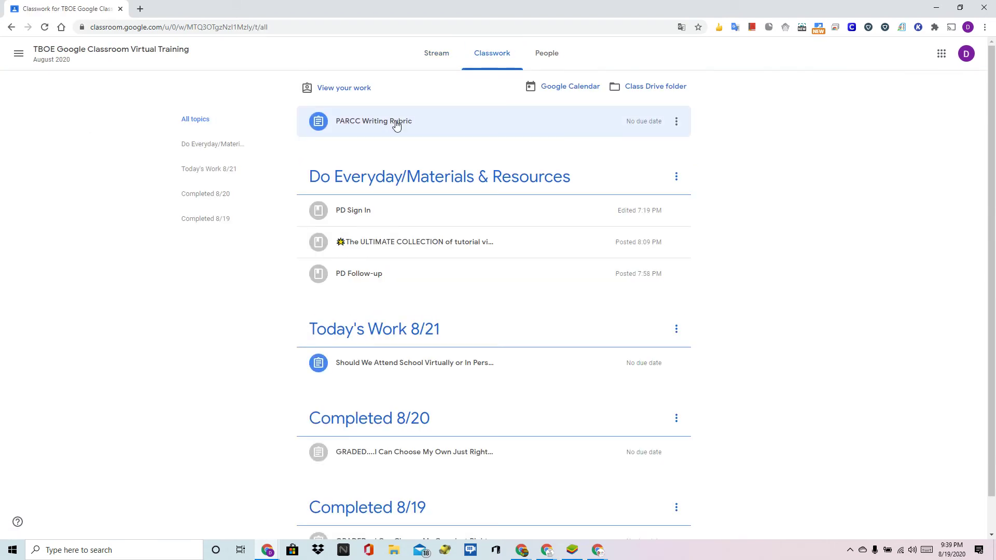
pyautogui.click(396, 123)
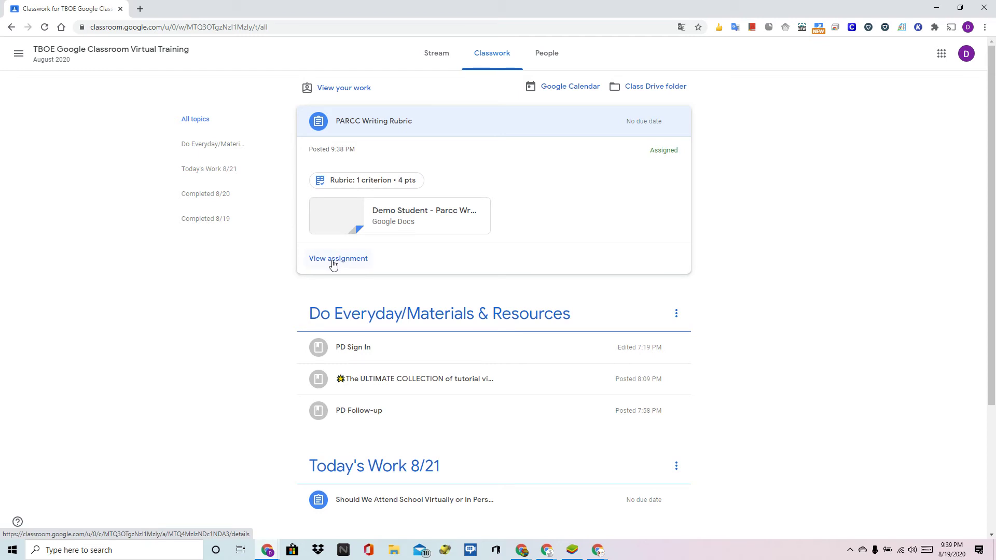
pyautogui.click(345, 257)
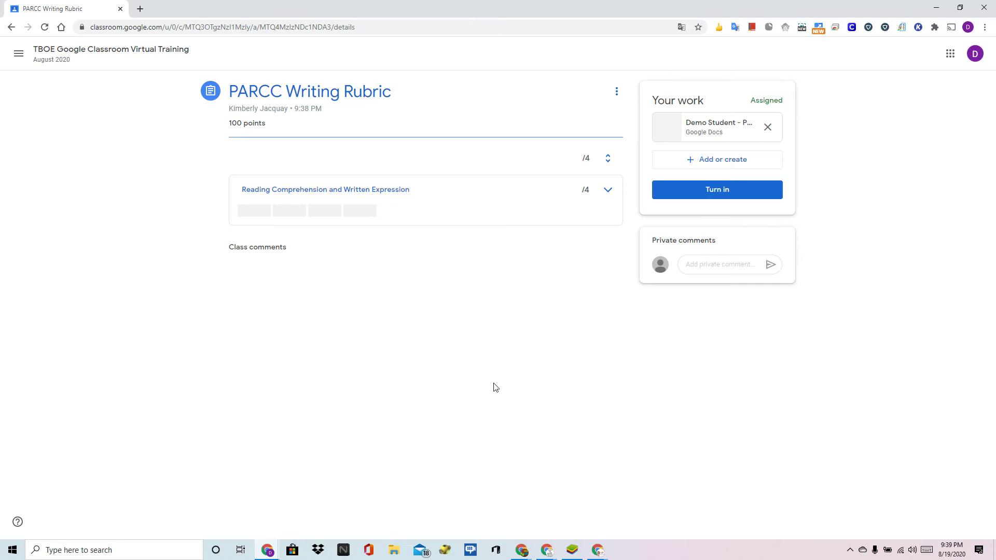
# Step: Review the level descriptions of the Reading Comprehension and Written Expression criterion, and turn in the student's work
pyautogui.click(608, 191)
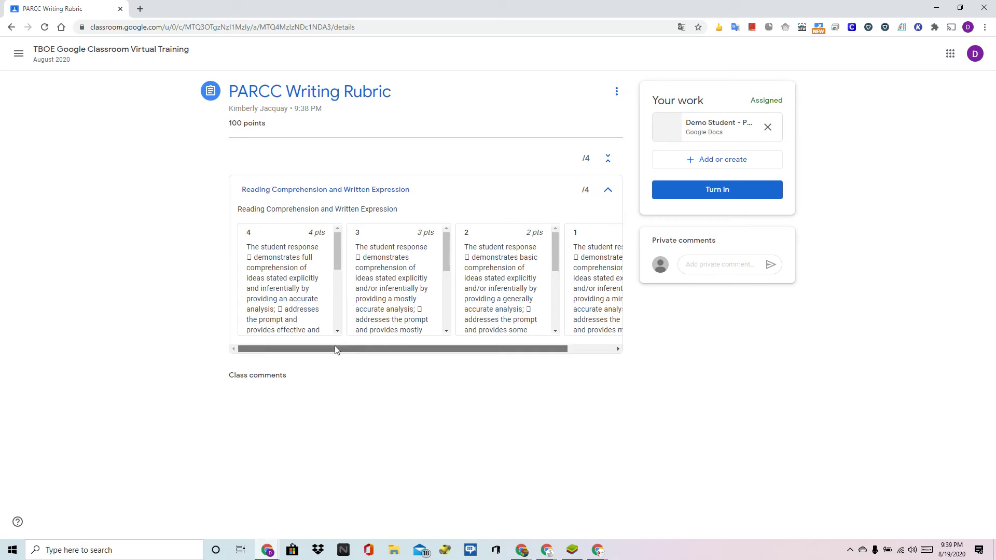
pyautogui.moveTo(338, 349); pyautogui.dragTo(445, 354)
pyautogui.moveTo(364, 355); pyautogui.dragTo(246, 342)
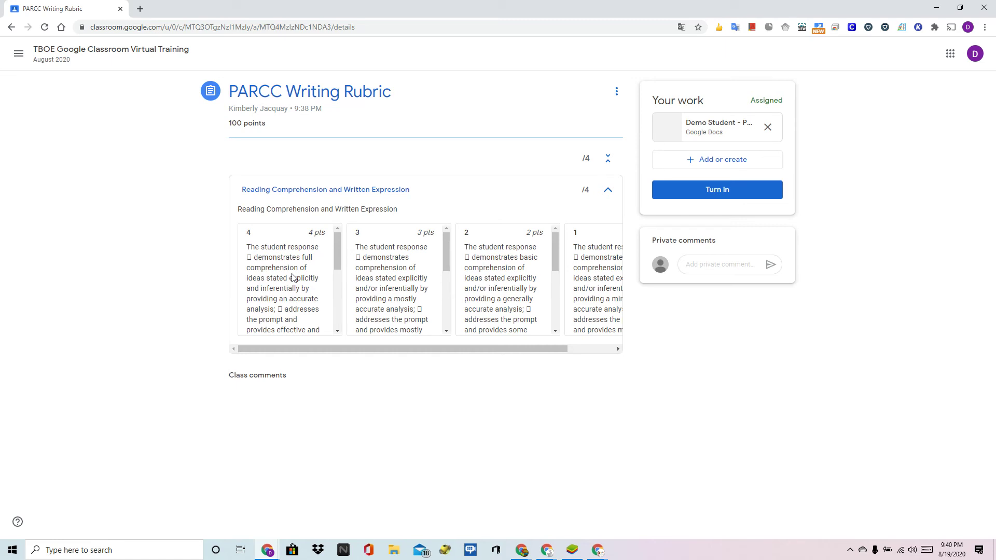
pyautogui.click(710, 189)
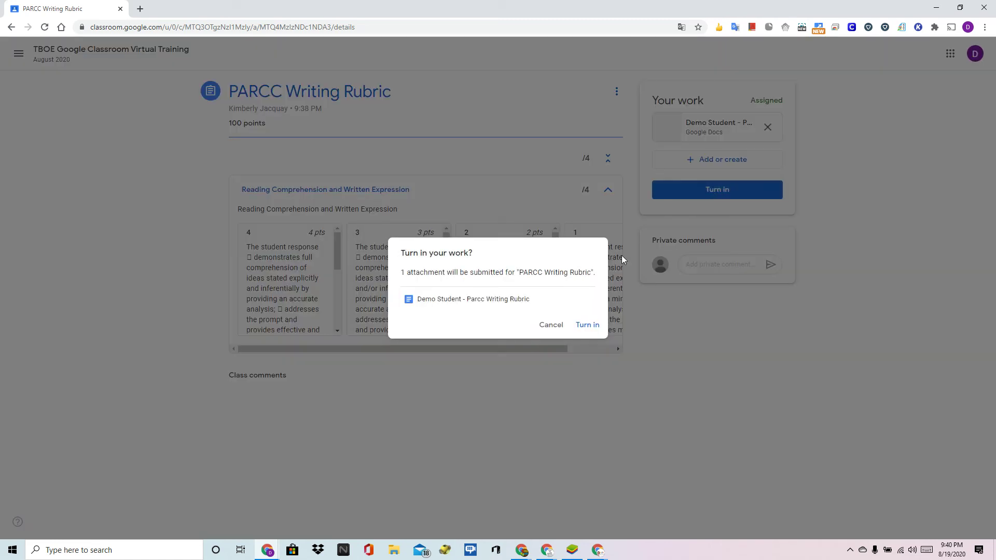
pyautogui.click(584, 326)
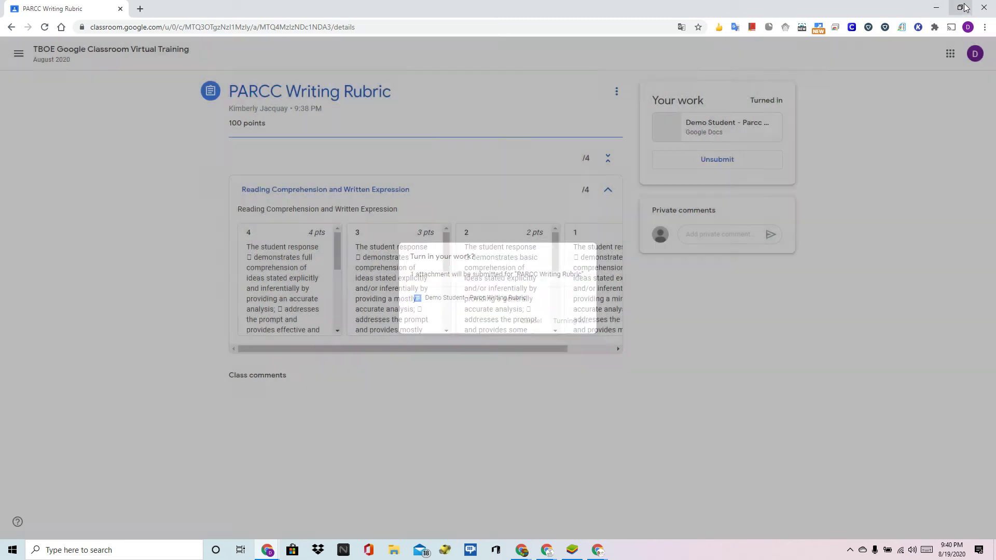
# Step: Return to the teacher's maximized Classroom window and open the demo student's turned-in document for grading
pyautogui.click(964, 8)
pyautogui.click(959, 7)
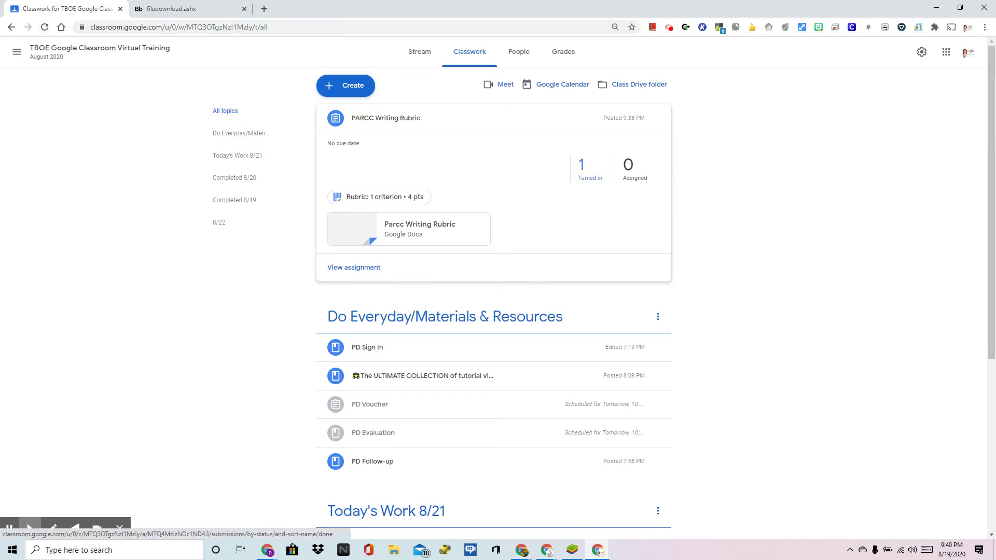
pyautogui.click(581, 171)
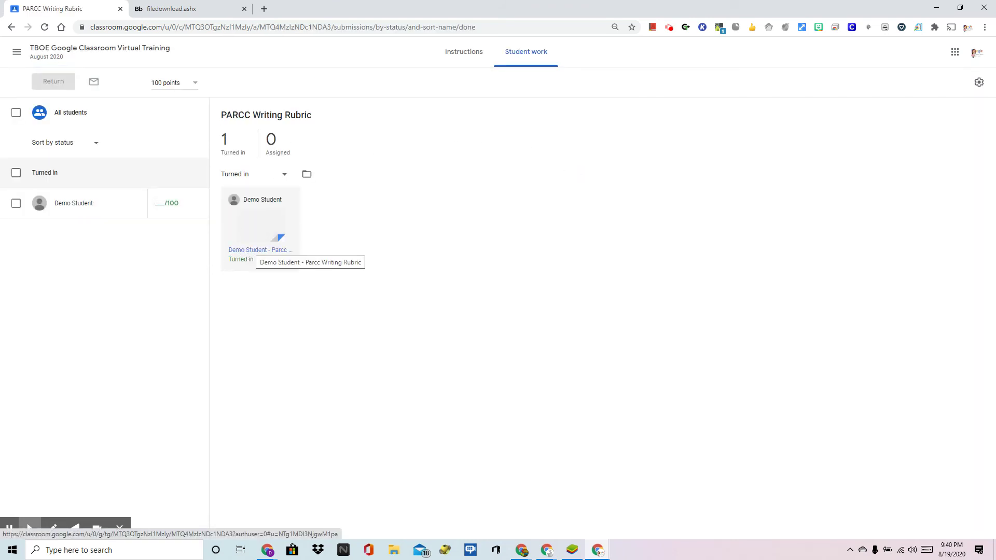
pyautogui.click(251, 256)
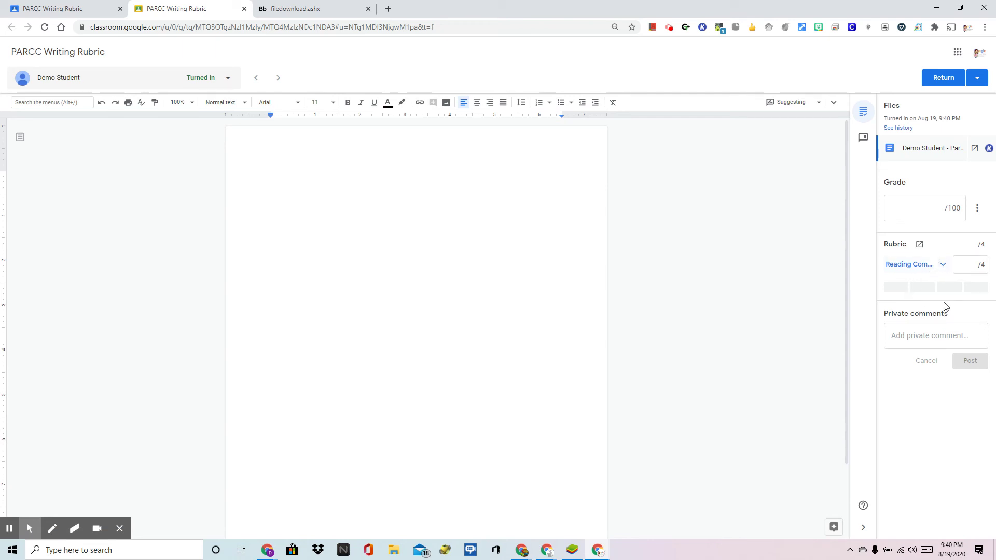
# Step: Expand the Reading Comprehension criterion in the grading rubric and award the student the 2-point level
pyautogui.click(943, 266)
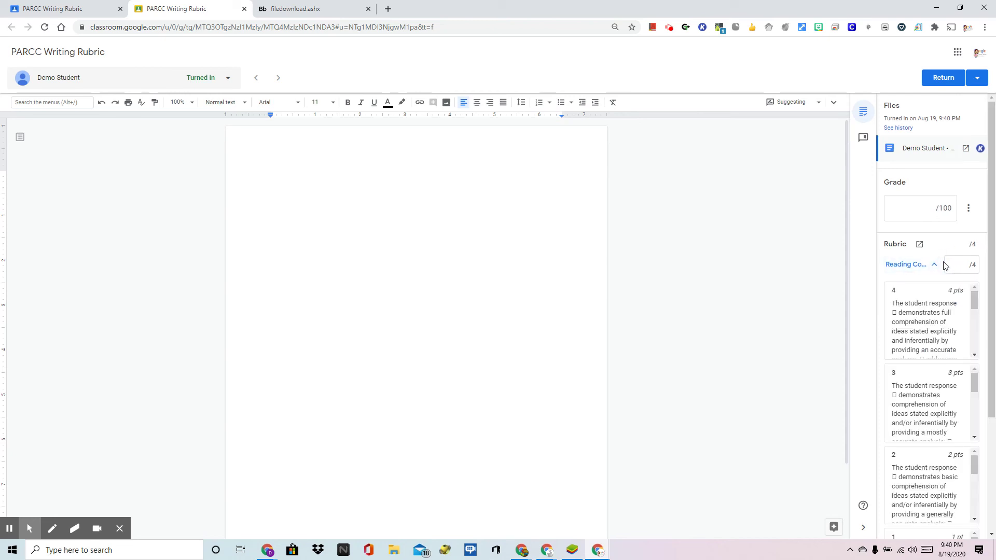
pyautogui.scroll(-5, 929, 322)
pyautogui.scroll(-5, 951, 384)
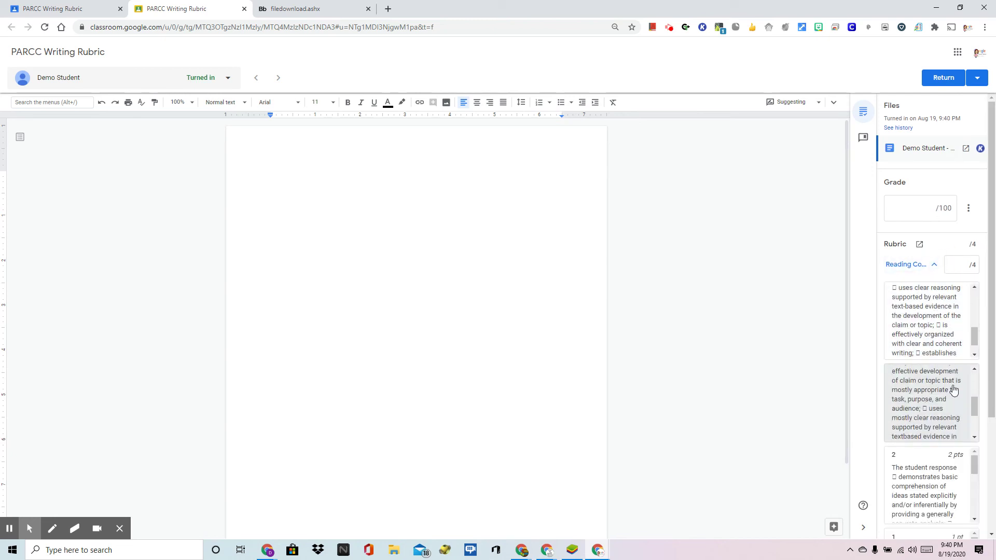
pyautogui.scroll(-3, 984, 440)
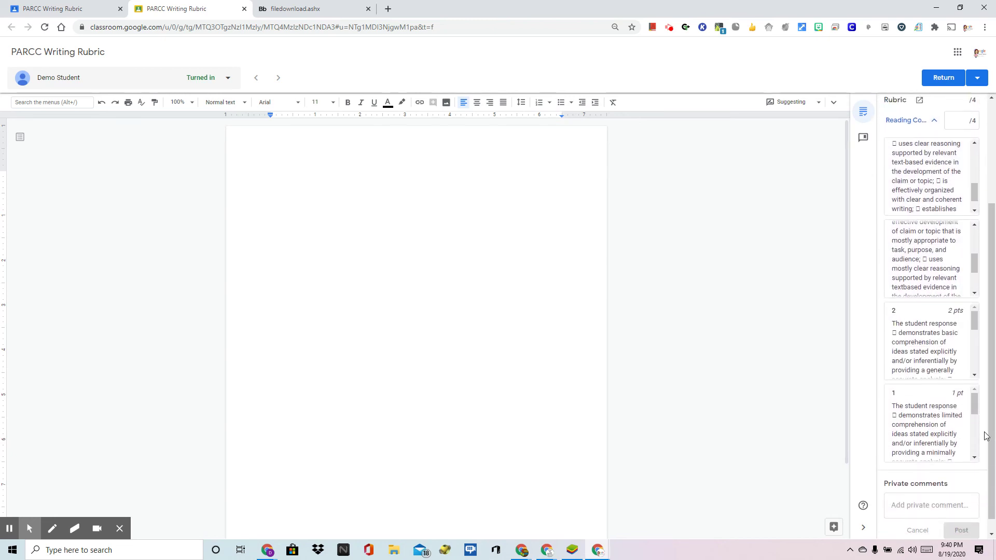
pyautogui.scroll(3, 985, 436)
pyautogui.scroll(-2, 986, 418)
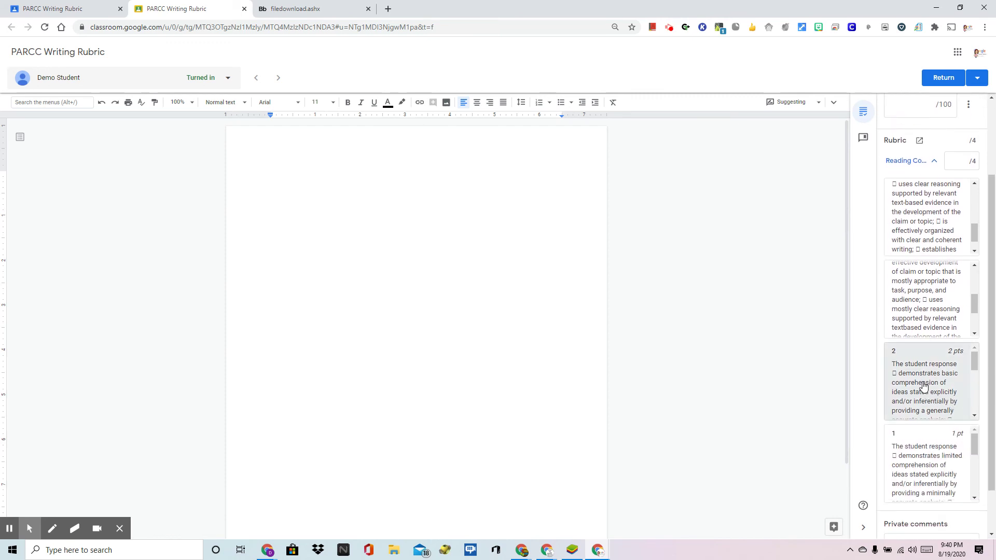
pyautogui.click(923, 386)
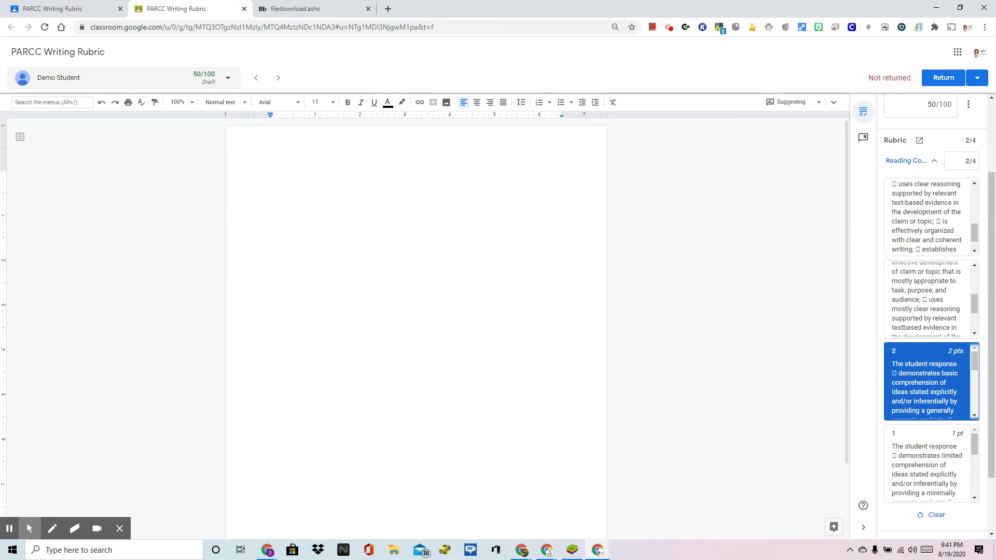
# Step: Check the remaining rubric levels and private comments area for the demo student, and return the graded work to the student
pyautogui.scroll(-6, 932, 357)
pyautogui.scroll(-3, 979, 407)
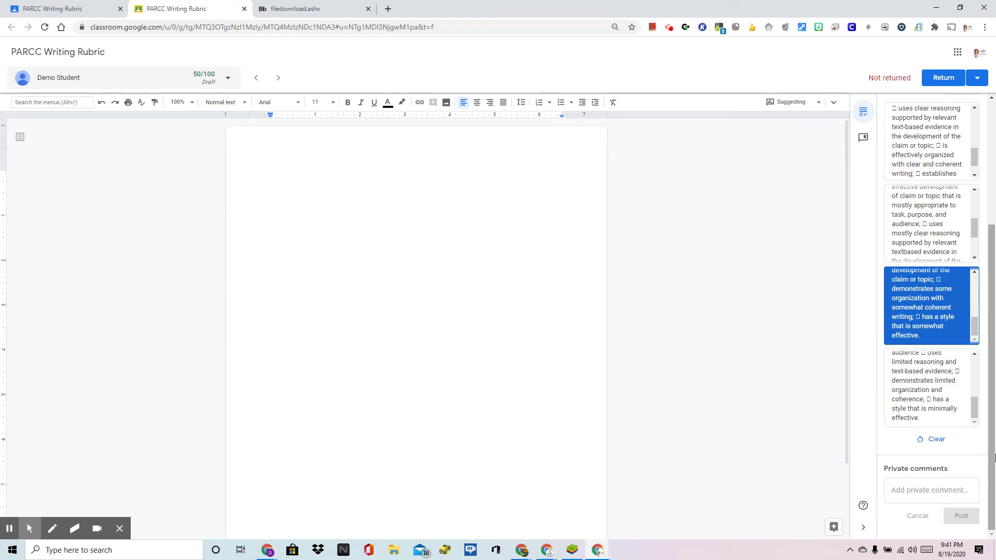
pyautogui.scroll(3, 993, 447)
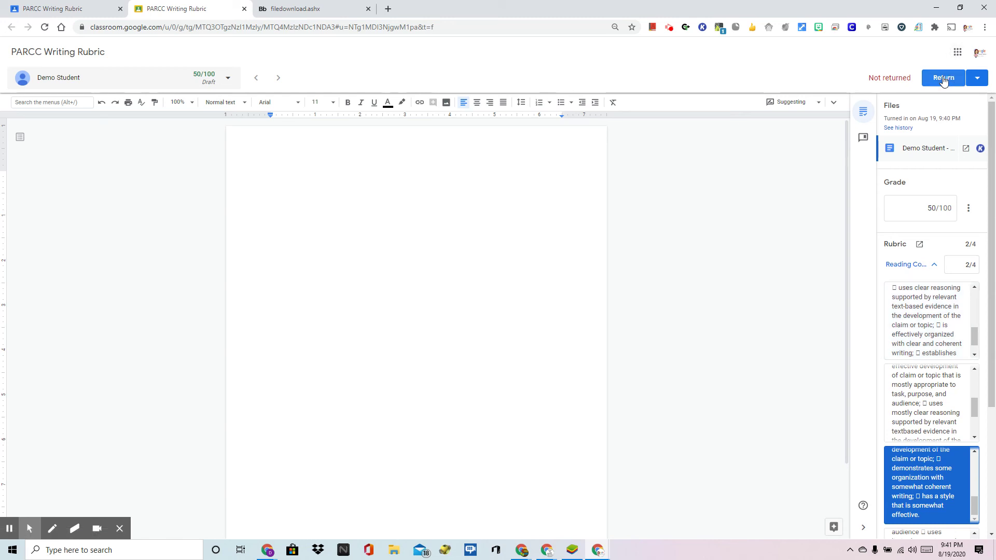
pyautogui.click(943, 77)
pyautogui.click(588, 323)
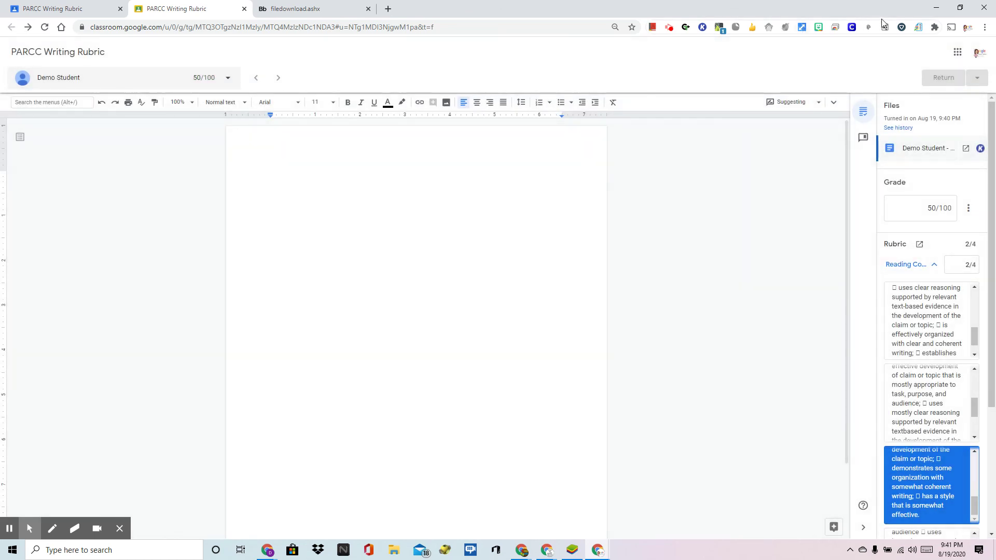
# Step: Switch to the student's Classroom window, maximize it, and open the graded PARCC Writing Rubric assignment from the class's classwork
pyautogui.click(939, 9)
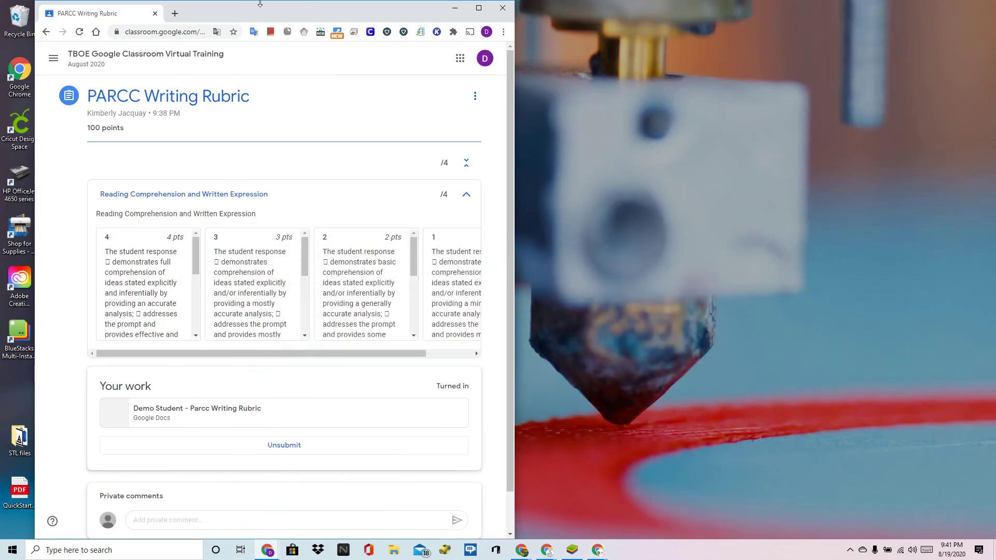
pyautogui.click(488, 9)
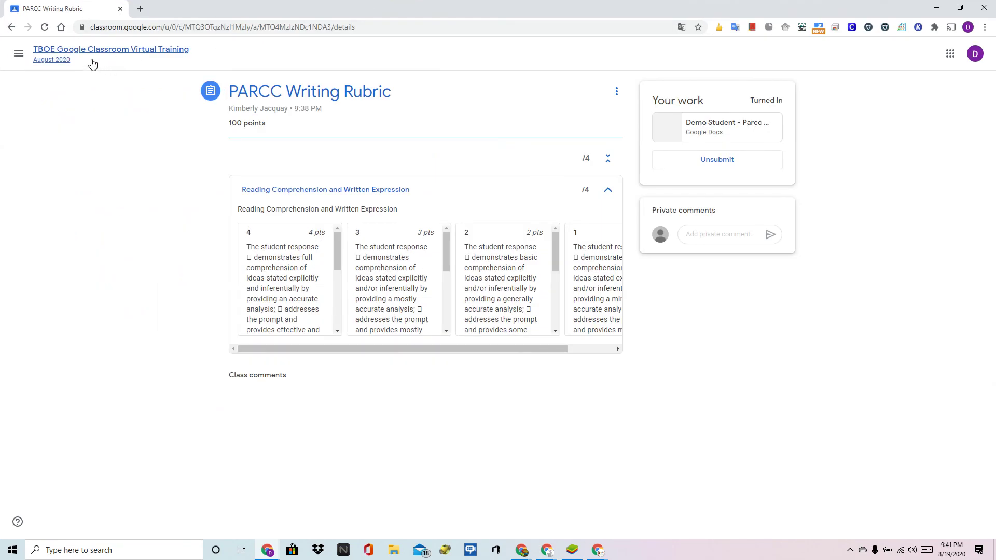
pyautogui.click(61, 50)
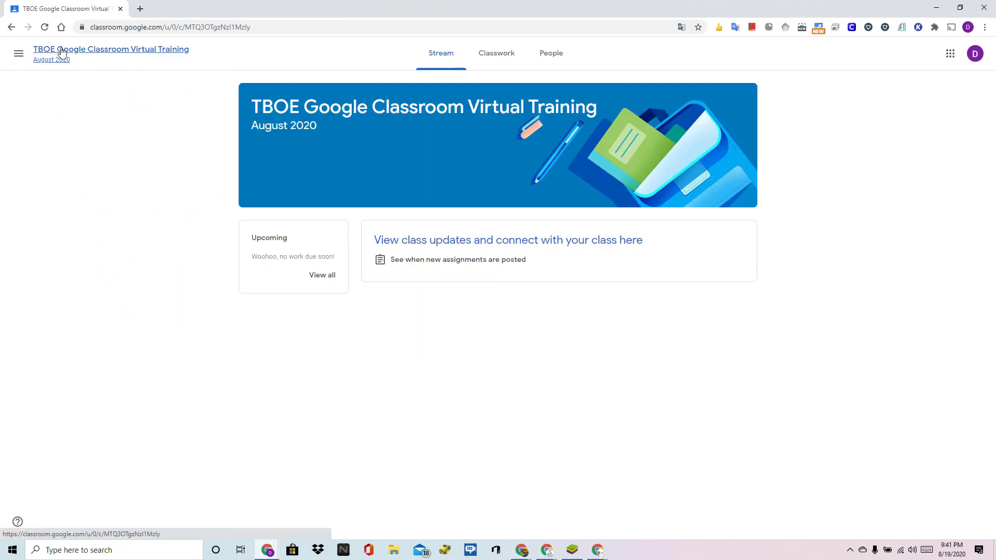
pyautogui.click(482, 56)
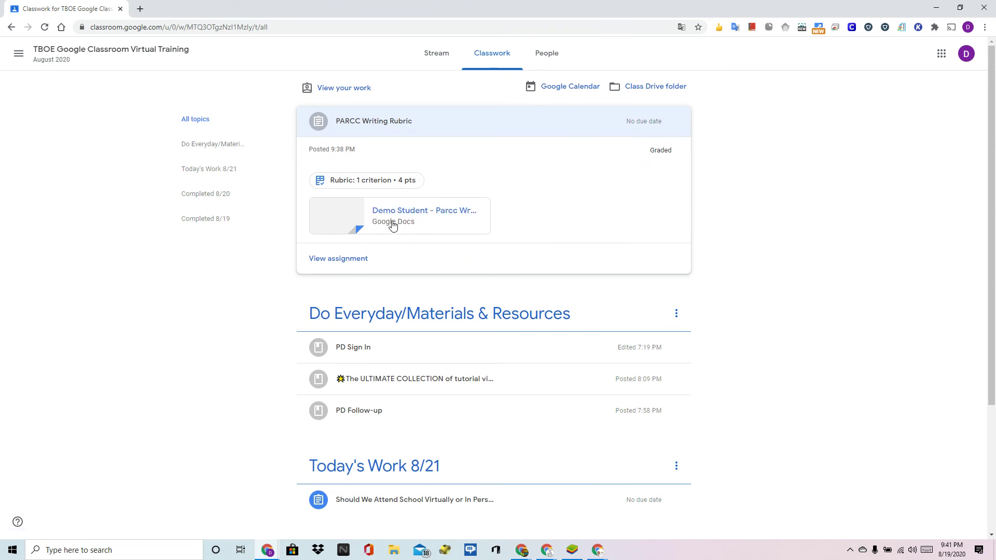
pyautogui.click(344, 259)
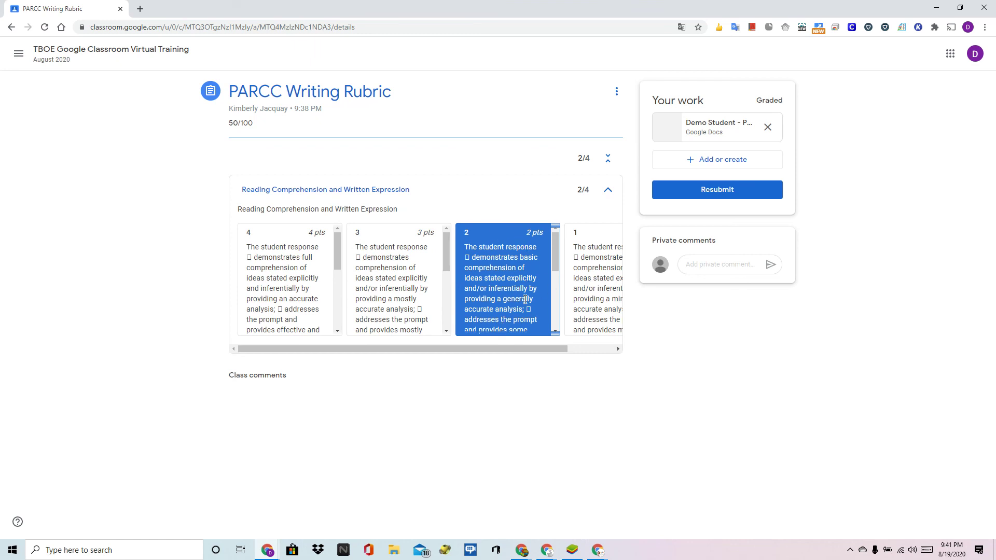
# Step: Examine the awarded level and the lowest level of the Reading Comprehension and Written Expression criterion in the student's returned rubric
pyautogui.moveTo(472, 345); pyautogui.dragTo(589, 344)
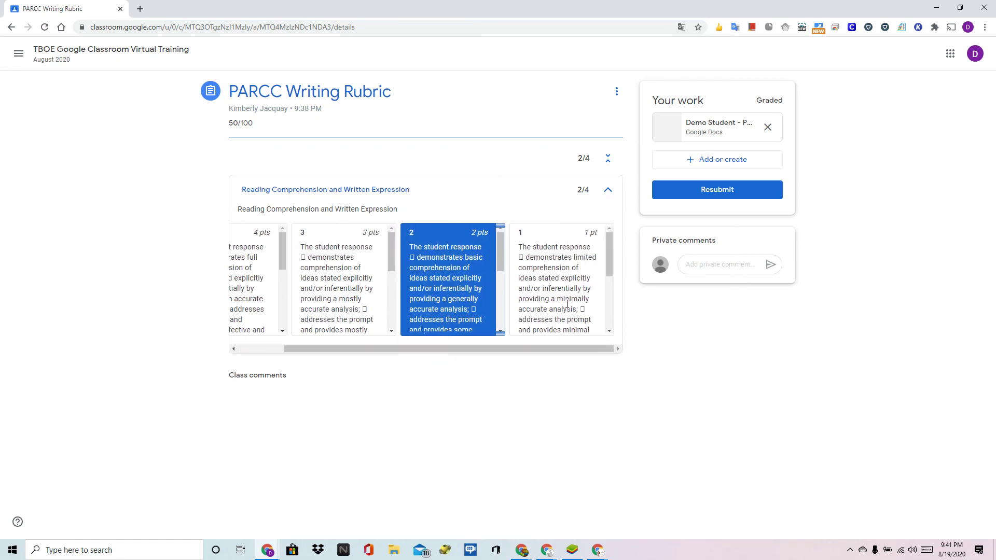
pyautogui.moveTo(611, 256); pyautogui.dragTo(612, 222)
pyautogui.click(679, 120)
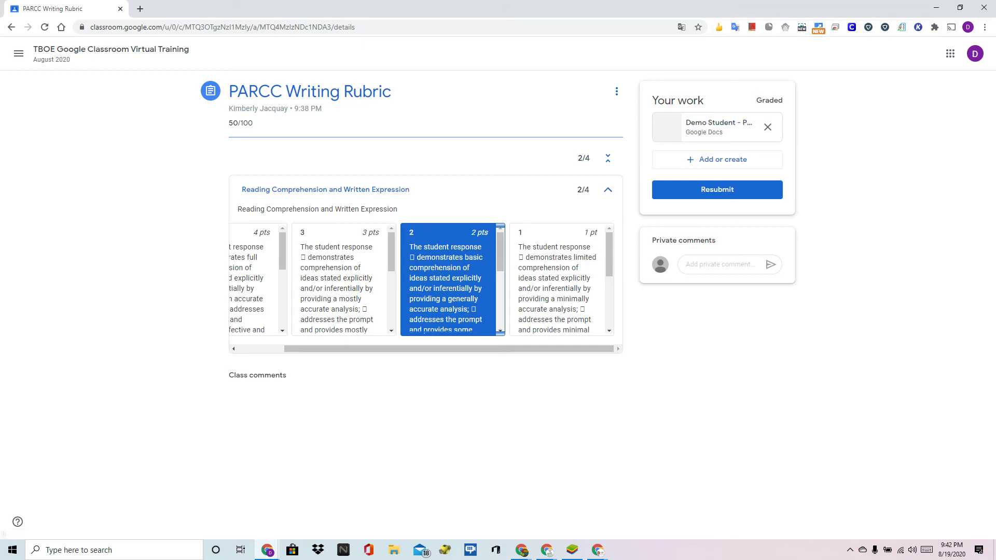